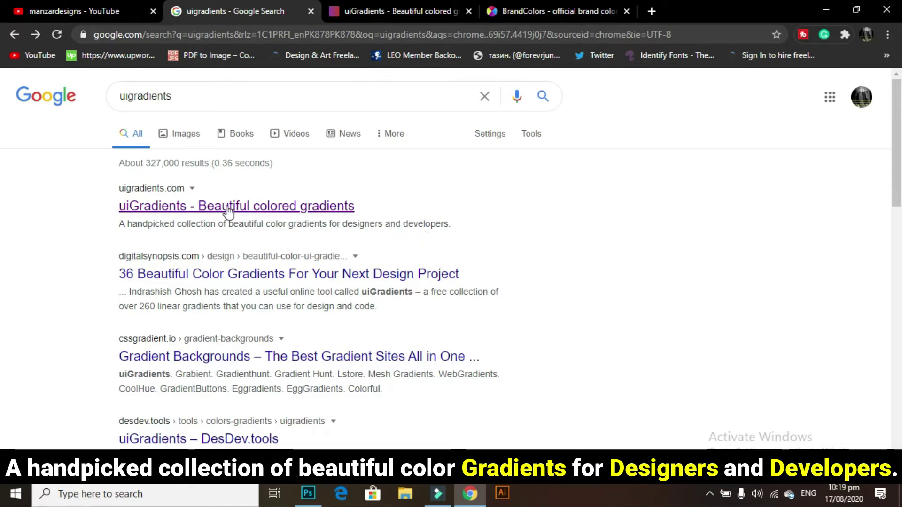
Switch to the uiGradients tab and show the full grid of gradient swatches.
left_click(371, 10)
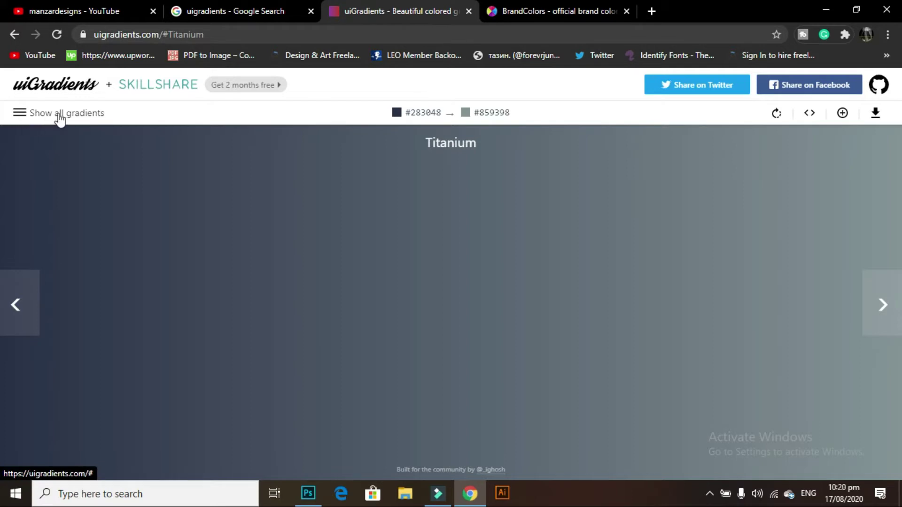
left_click(20, 115)
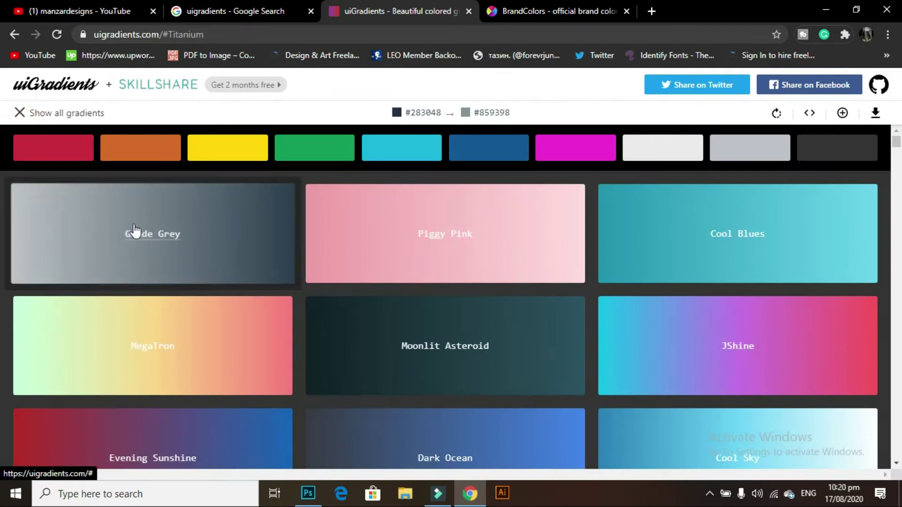
Scroll down through the first rows of the uiGradients gallery.
scroll(196, 277, "down", 6)
scroll(209, 262, "down", 4)
scroll(233, 260, "down", 5)
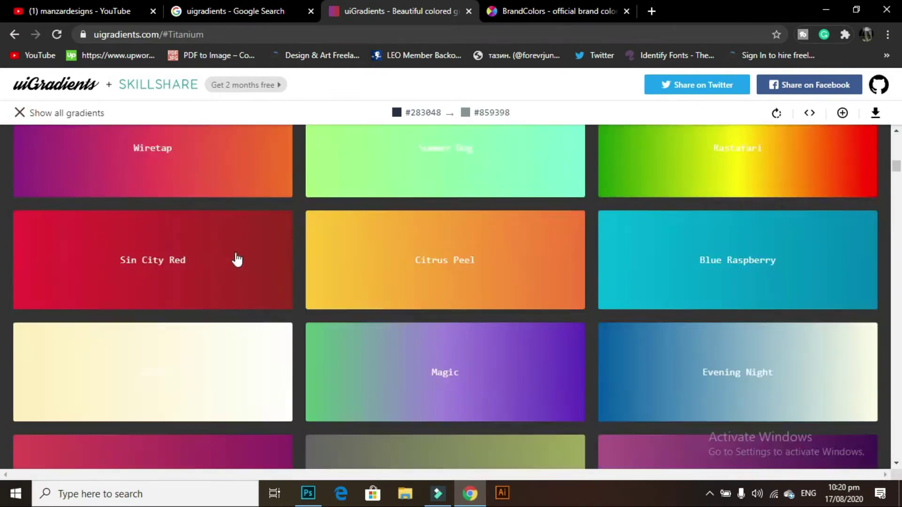
scroll(236, 259, "down", 5)
scroll(237, 259, "down", 5)
scroll(238, 260, "down", 5)
scroll(237, 262, "down", 5)
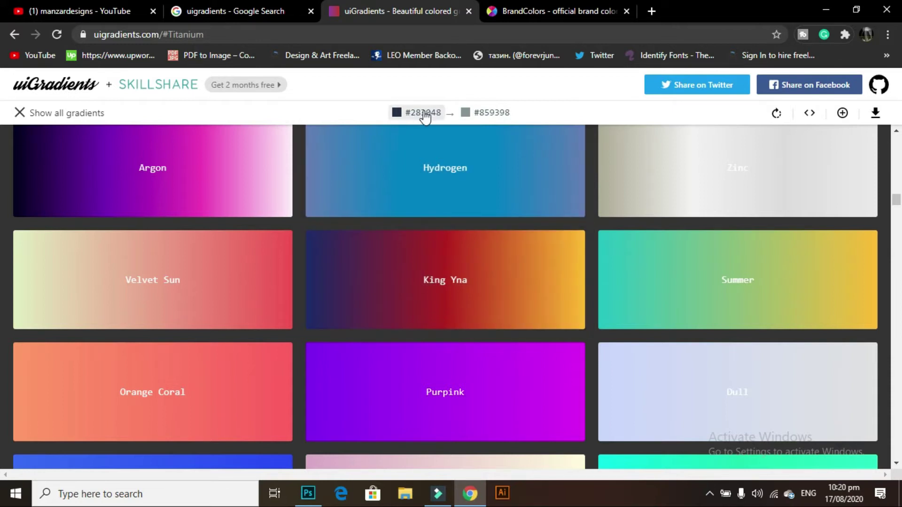
Glance at the banner in Photoshop, then scroll the gallery on to Flickr, Instagram and Twitch.
left_click(308, 494)
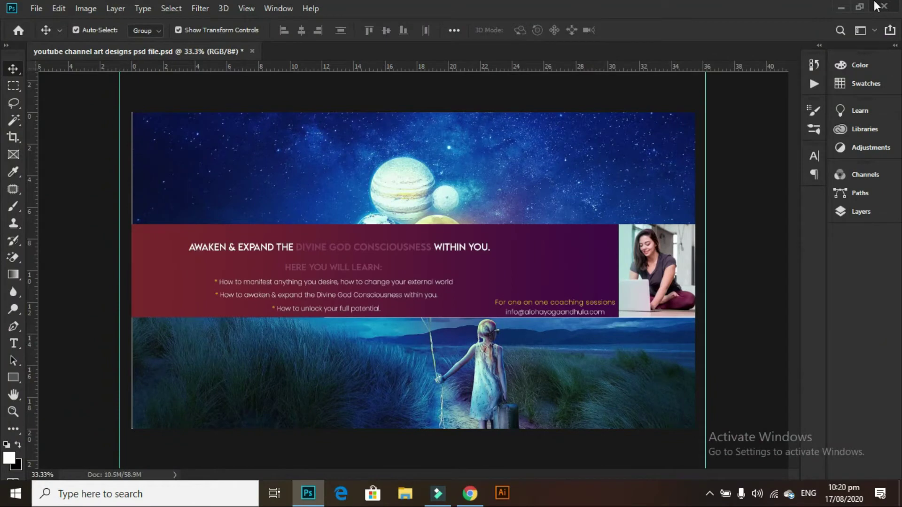
left_click(838, 9)
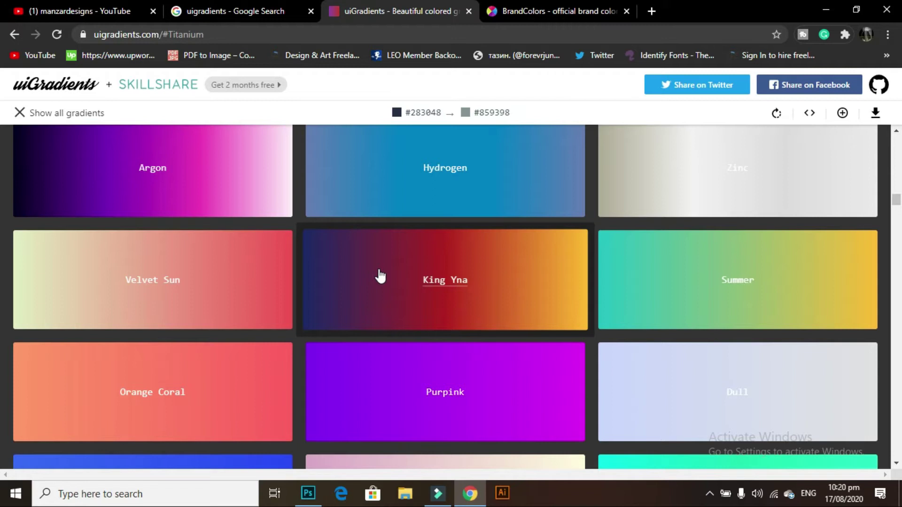
scroll(402, 264, "down", 10)
scroll(419, 224, "down", 10)
scroll(447, 217, "down", 10)
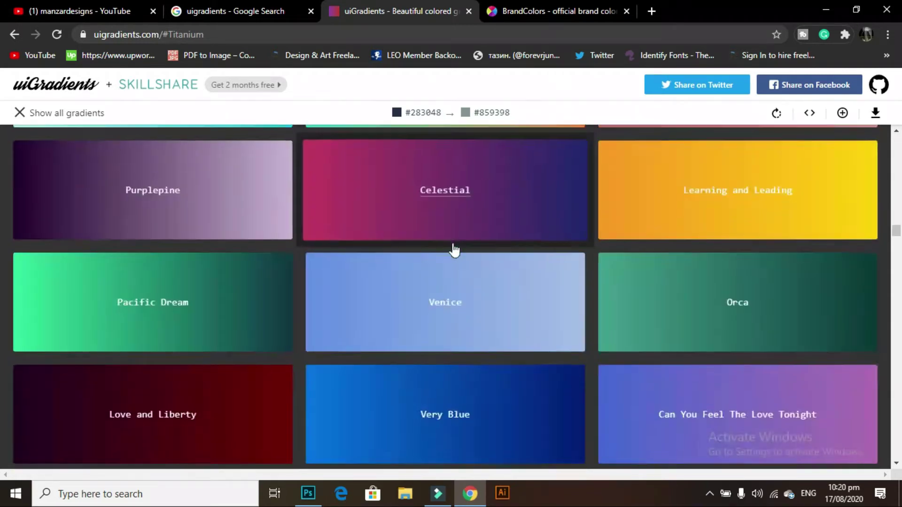
scroll(453, 249, "down", 8)
scroll(453, 255, "down", 8)
scroll(455, 263, "down", 8)
scroll(455, 261, "down", 8)
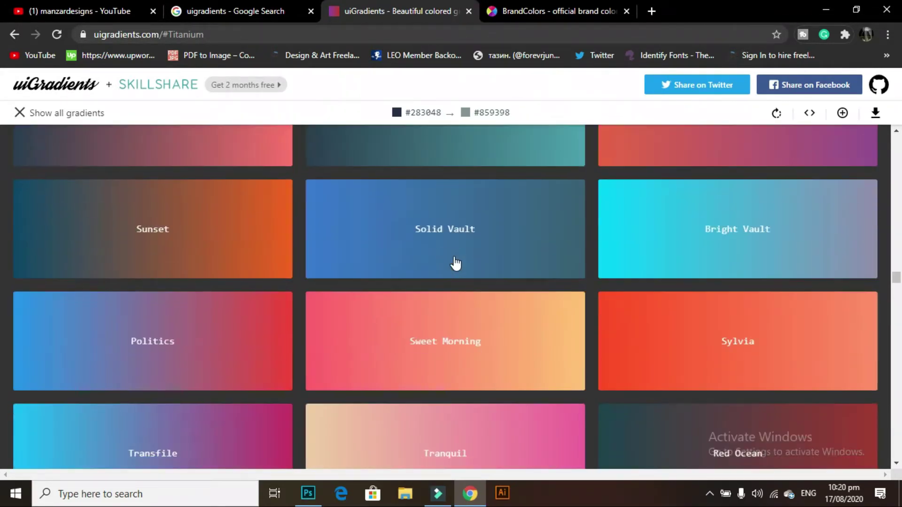
scroll(455, 264, "down", 3)
scroll(455, 264, "down", 8)
scroll(455, 263, "down", 5)
scroll(455, 263, "down", 5)
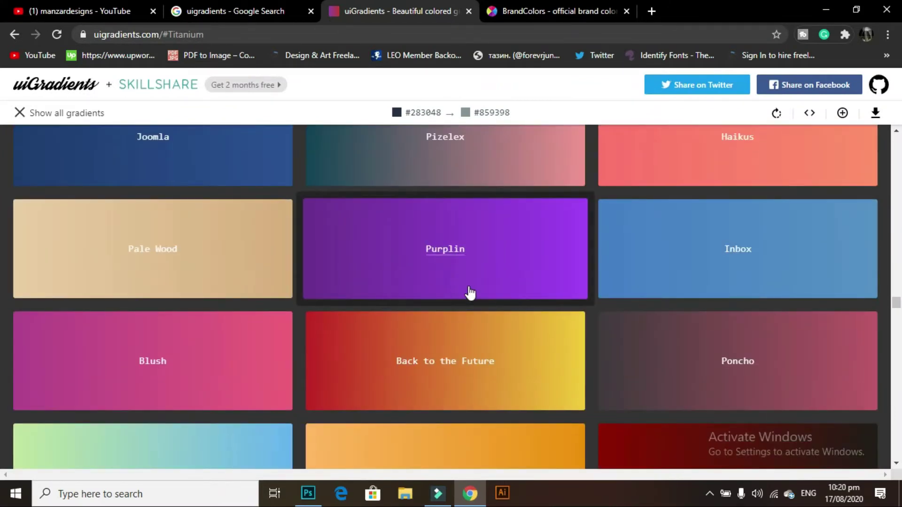
scroll(470, 291, "down", 3)
scroll(463, 284, "down", 5)
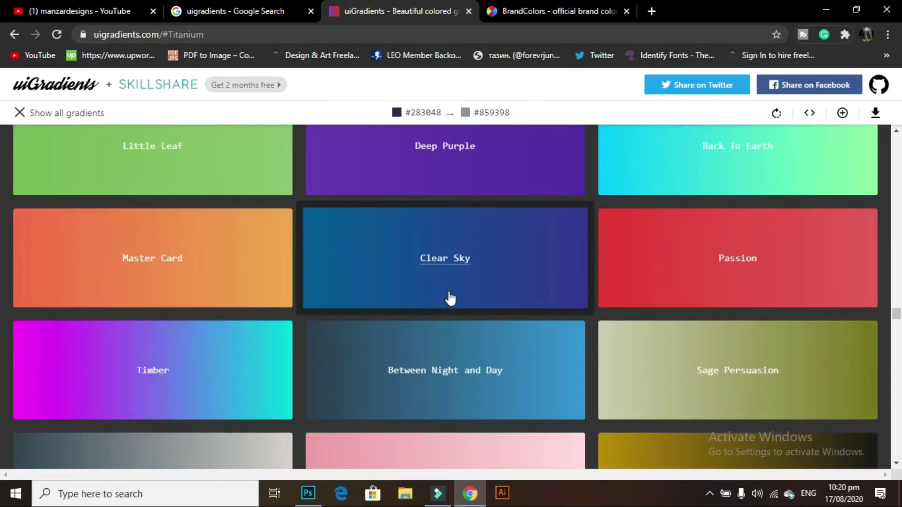
scroll(451, 299, "down", 5)
scroll(329, 235, "down", 5)
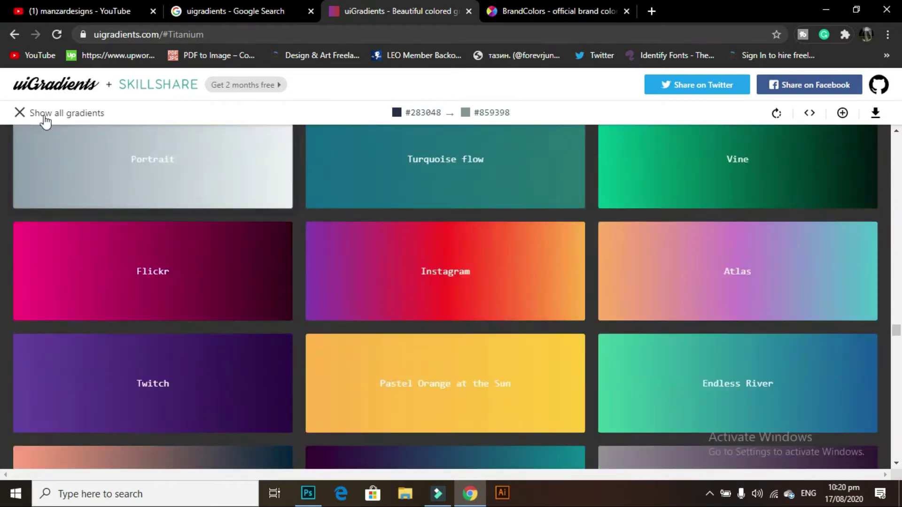
Return to the Titanium preview and rotate it to run dark top to light bottom.
left_click(20, 115)
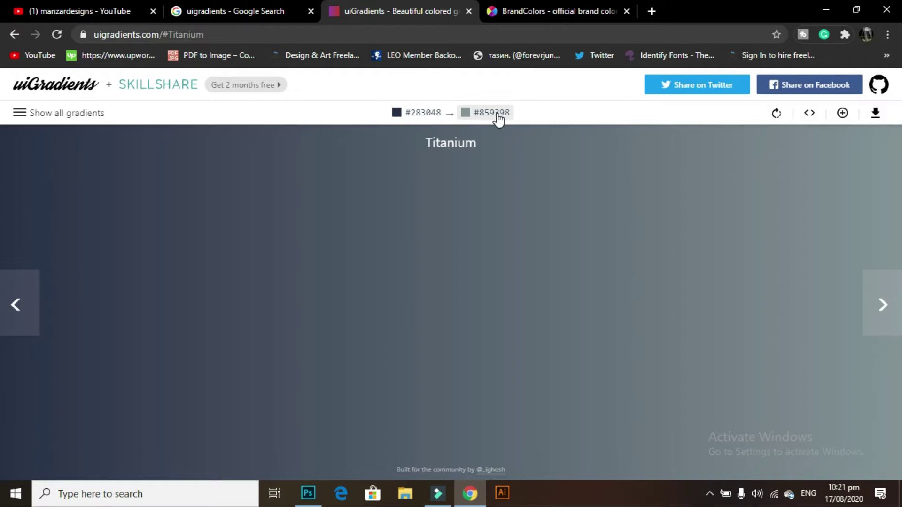
left_click(777, 115)
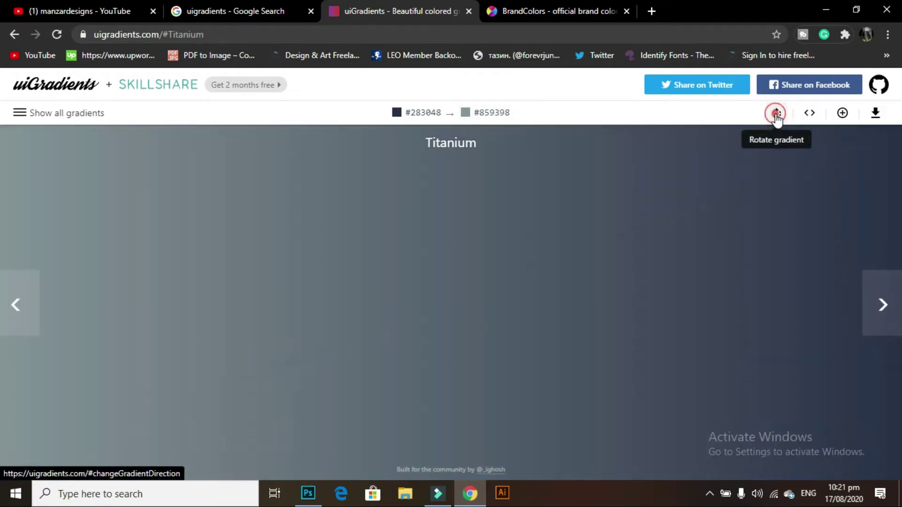
left_click(776, 115)
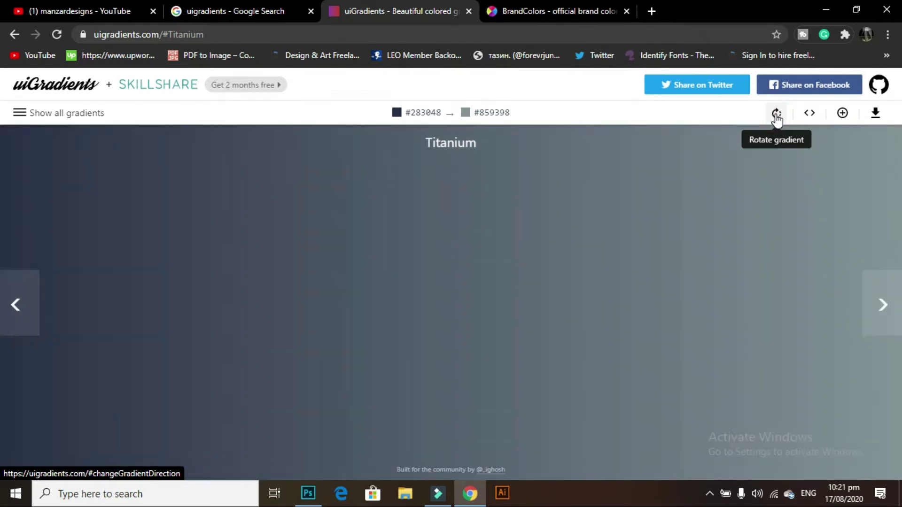
left_click(777, 116)
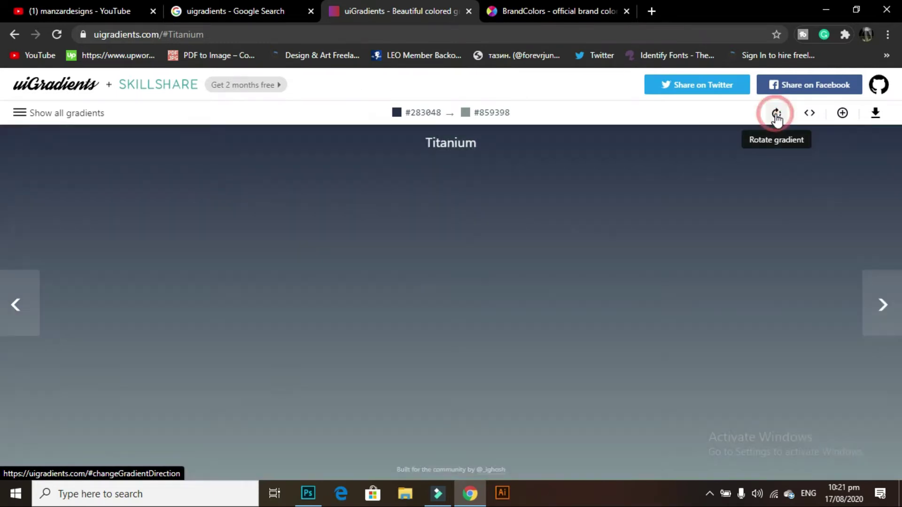
Display and copy the Titanium gradient's CSS code.
left_click(810, 115)
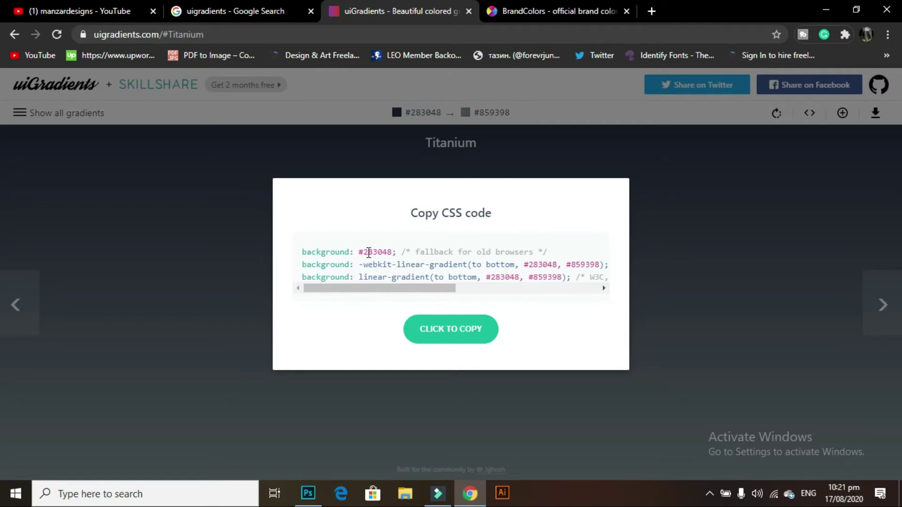
left_click(433, 331)
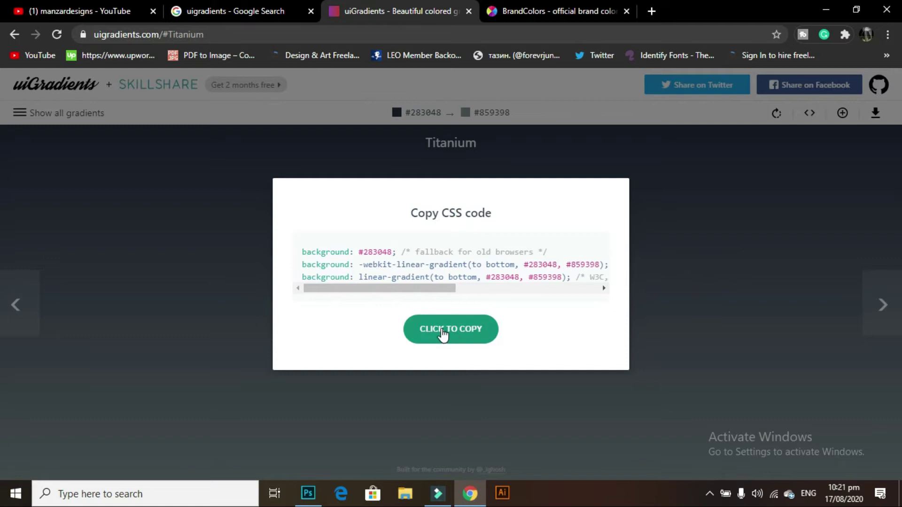
left_click(705, 244)
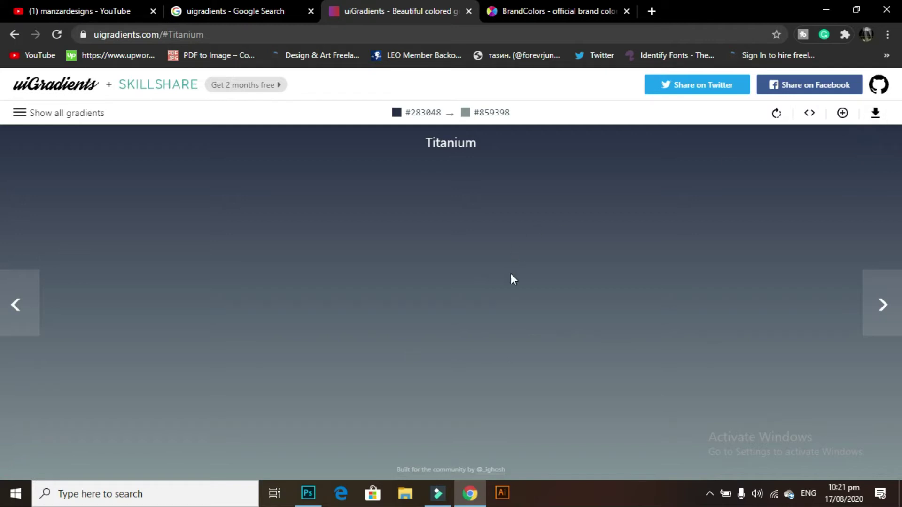
Step forward through the gradients from Opa and Moss to Venice Blue.
left_click(883, 308)
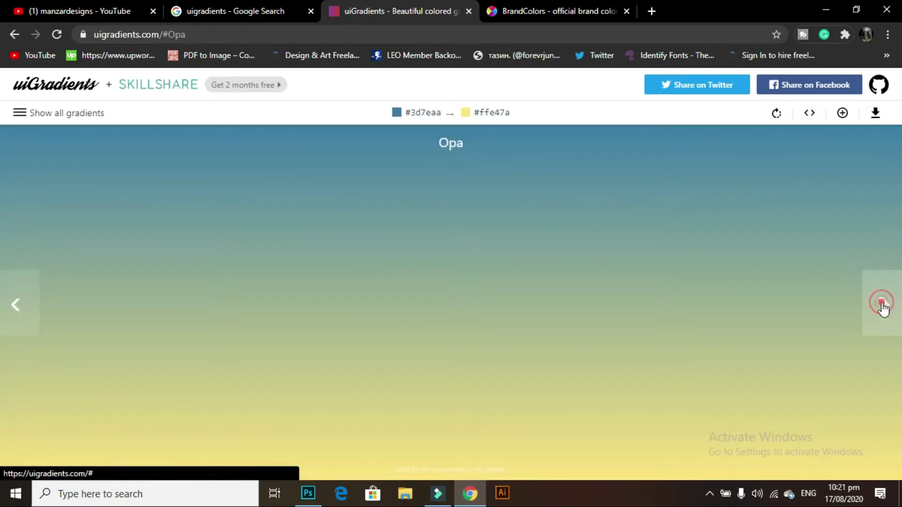
left_click(883, 309)
left_click(883, 309)
left_click(883, 308)
left_click(883, 309)
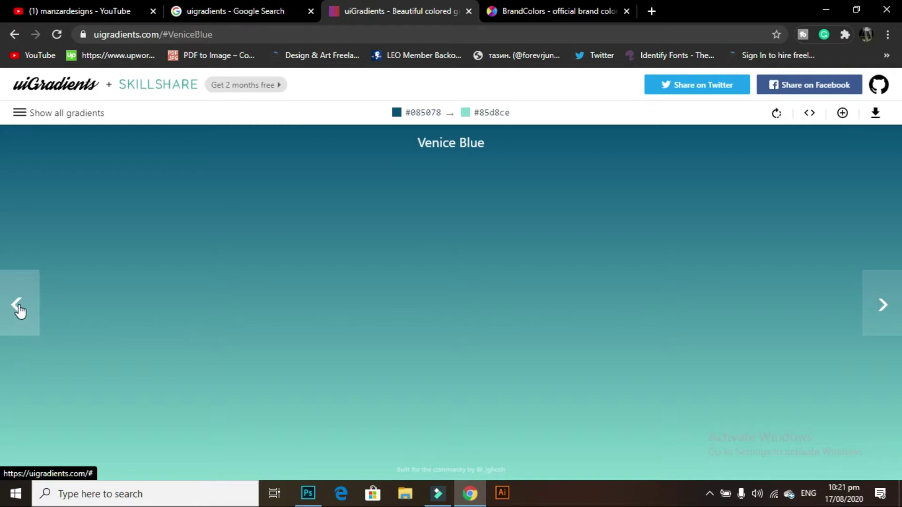
Step back past Moonrise and Miaka to the Day Tripper gradient (#f857a6 to #ff5858).
left_click(18, 306)
left_click(18, 305)
left_click(17, 305)
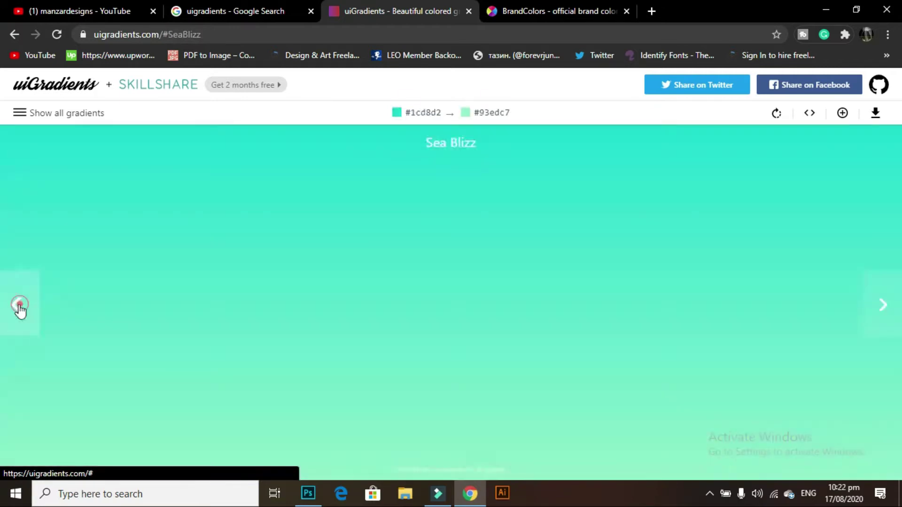
left_click(19, 307)
left_click(19, 306)
left_click(19, 306)
left_click(19, 306)
left_click(19, 307)
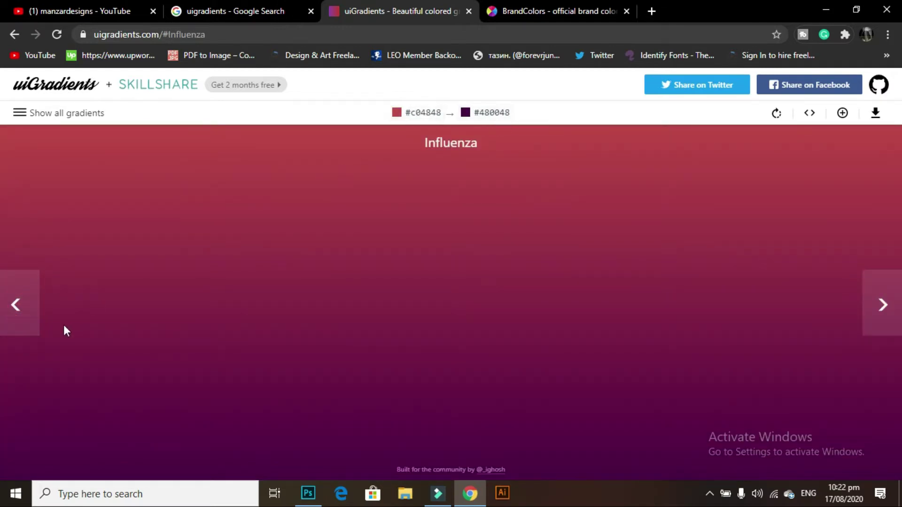
left_click(17, 306)
left_click(17, 307)
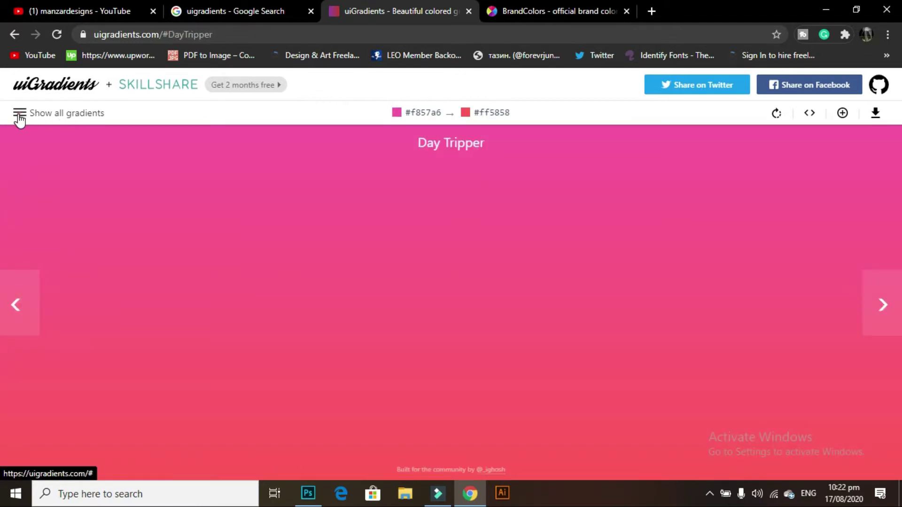
Reopen the gradient gallery and scroll through it looking for an orange gradient.
left_click(20, 114)
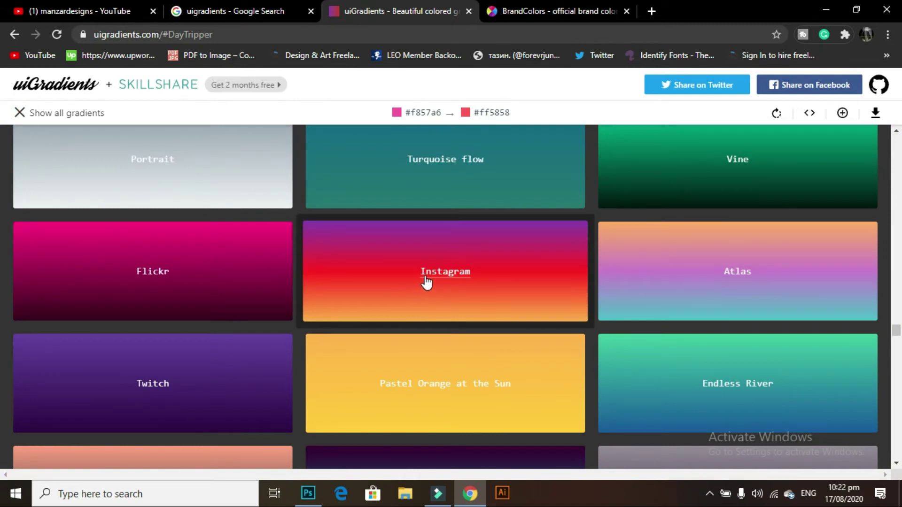
scroll(429, 263, "down", 2)
scroll(429, 244, "down", 3)
scroll(429, 244, "down", 4)
scroll(429, 242, "down", 6)
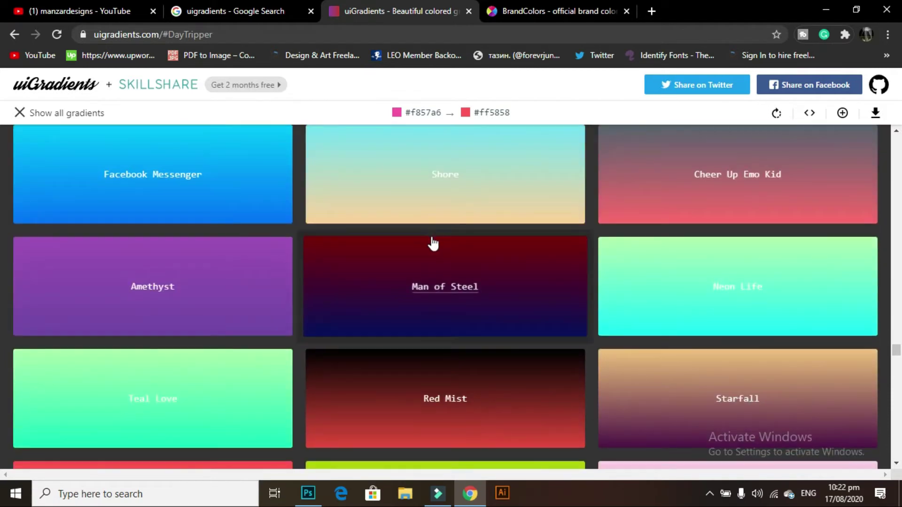
scroll(431, 243, "up", 5)
scroll(479, 284, "down", 2)
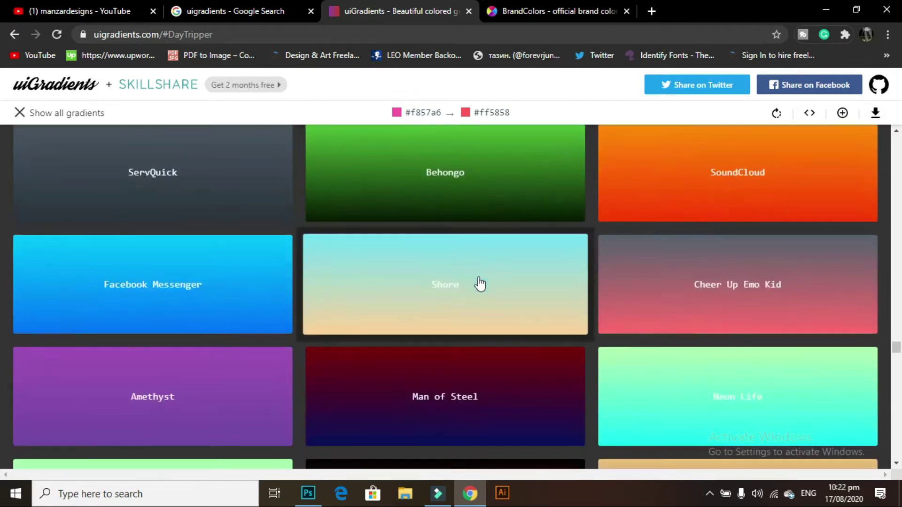
scroll(486, 316, "down", 4)
scroll(486, 318, "down", 5)
scroll(487, 318, "down", 6)
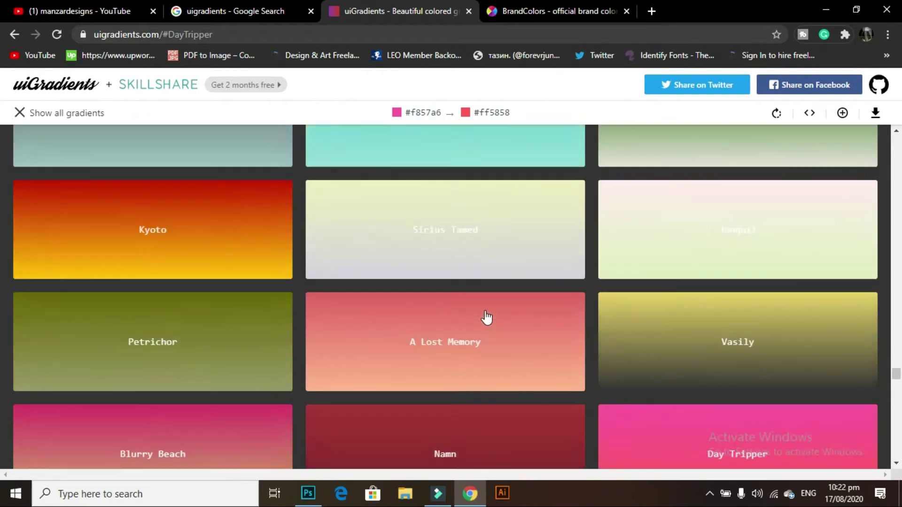
scroll(487, 318, "up", 13)
scroll(486, 318, "down", 9)
scroll(486, 318, "down", 2)
scroll(486, 318, "down", 2)
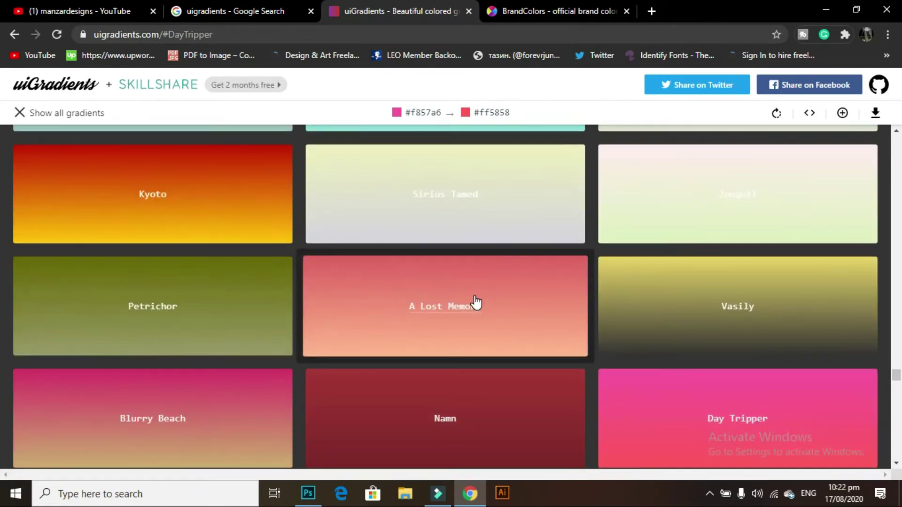
Open the SoundCloud gradient (#fe8c00 to #f83600), then go back to the Photoshop banner.
scroll(680, 276, "up", 5)
scroll(680, 276, "up", 5)
scroll(680, 276, "up", 6)
scroll(681, 266, "up", 2)
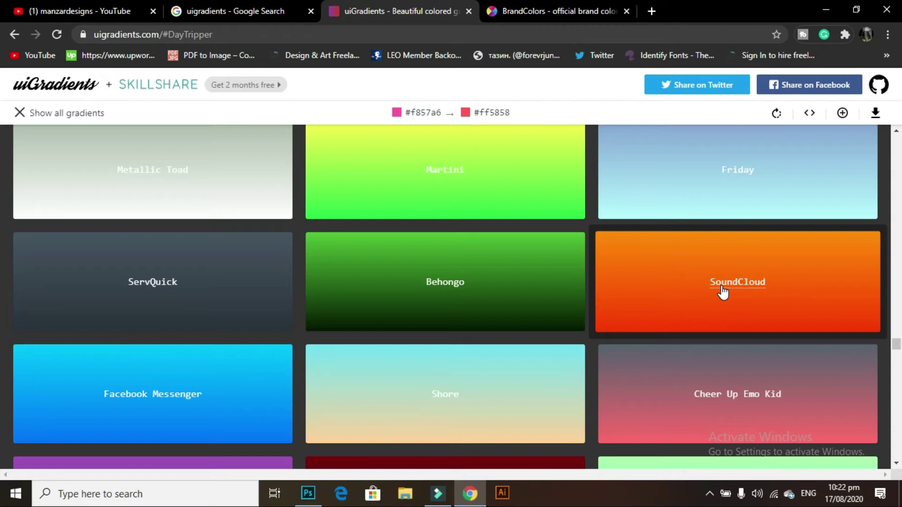
left_click(681, 278)
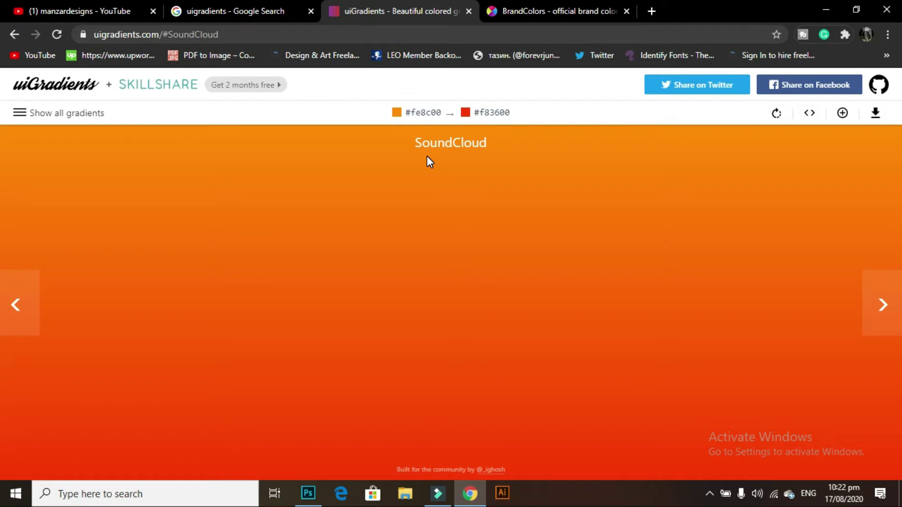
left_click(306, 494)
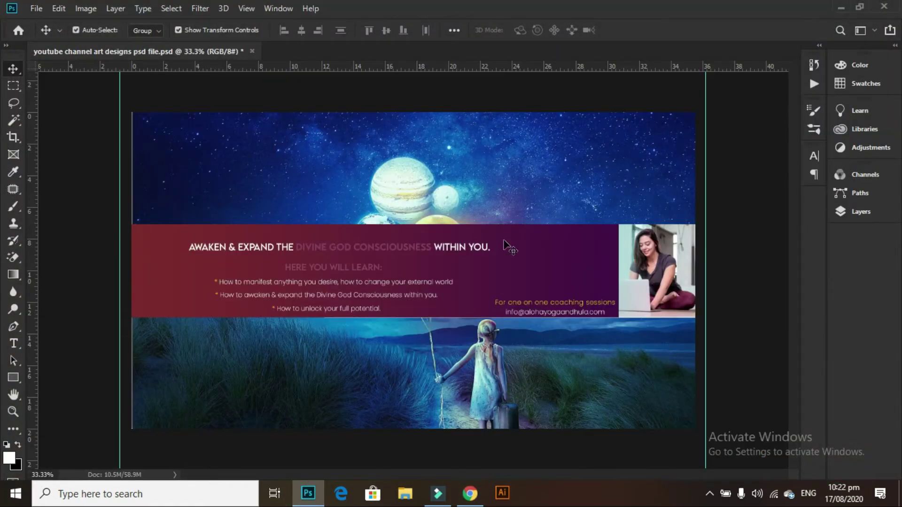
Select the purple Rectangle 13 band and recheck the SoundCloud colours #fe8c00 and #f83600.
left_click(531, 264)
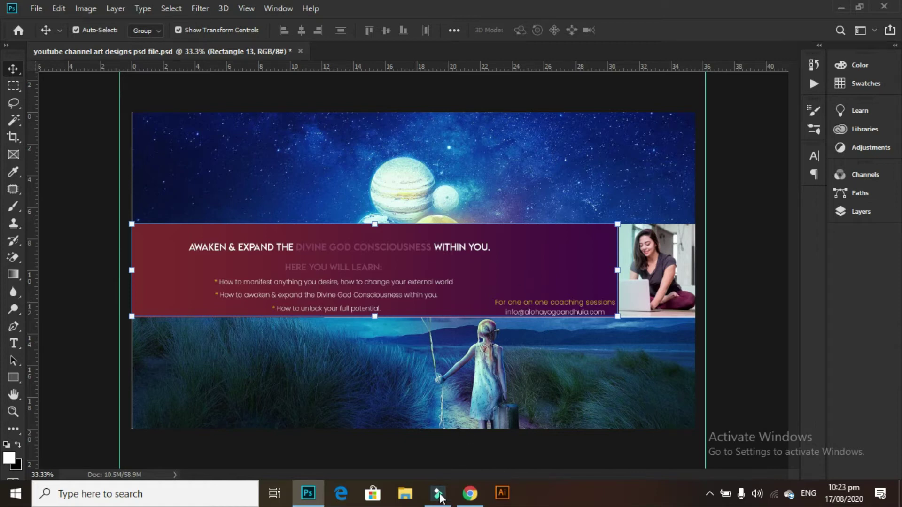
left_click(470, 493)
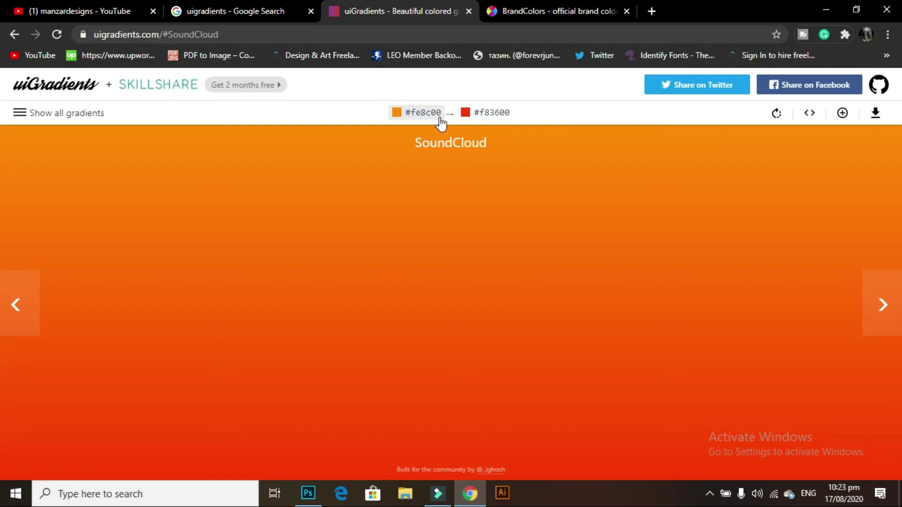
left_click(308, 493)
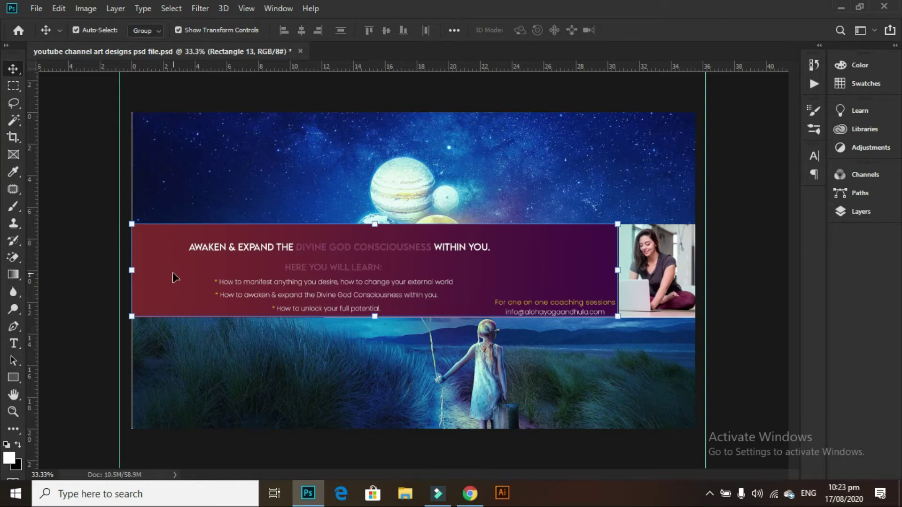
Show Rectangle 13's Gradient Overlay style: linear purple-to-peach, 59% opacity, 179° angle.
left_click(852, 212)
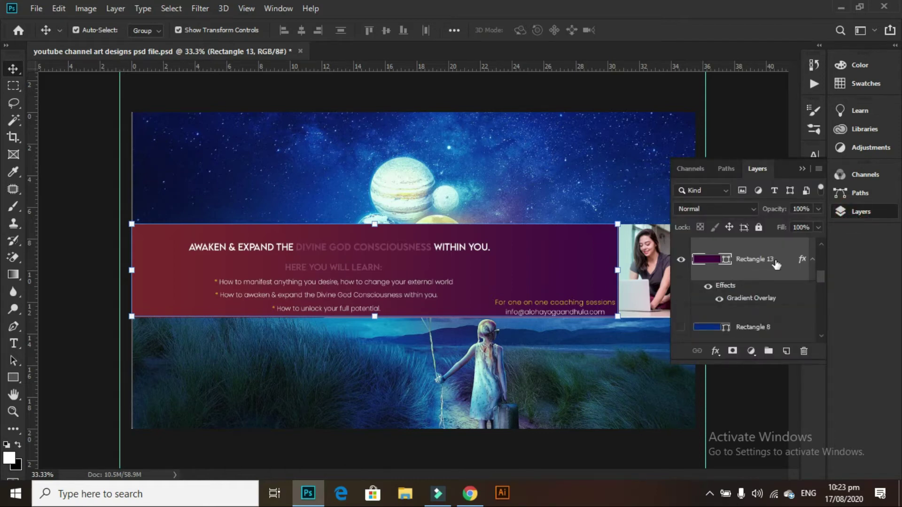
left_click(782, 274)
double_click(782, 274)
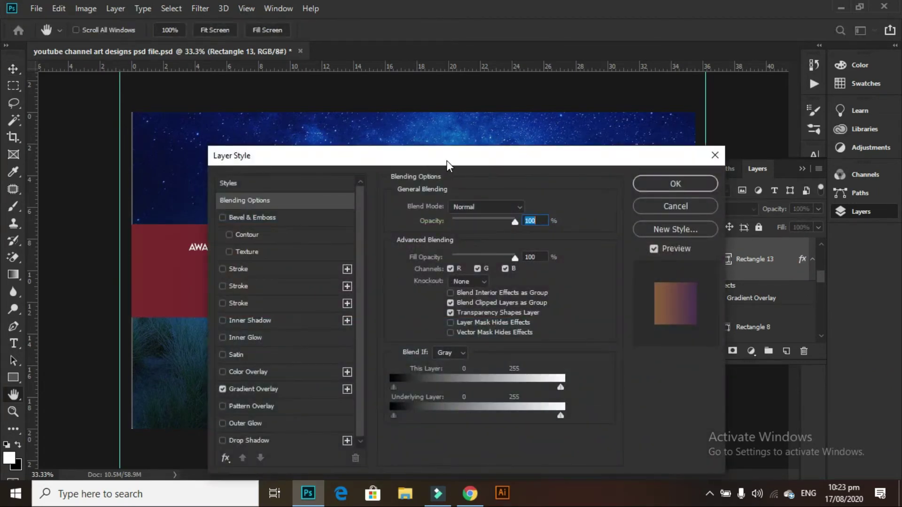
left_click_drag(446, 161, 436, 109)
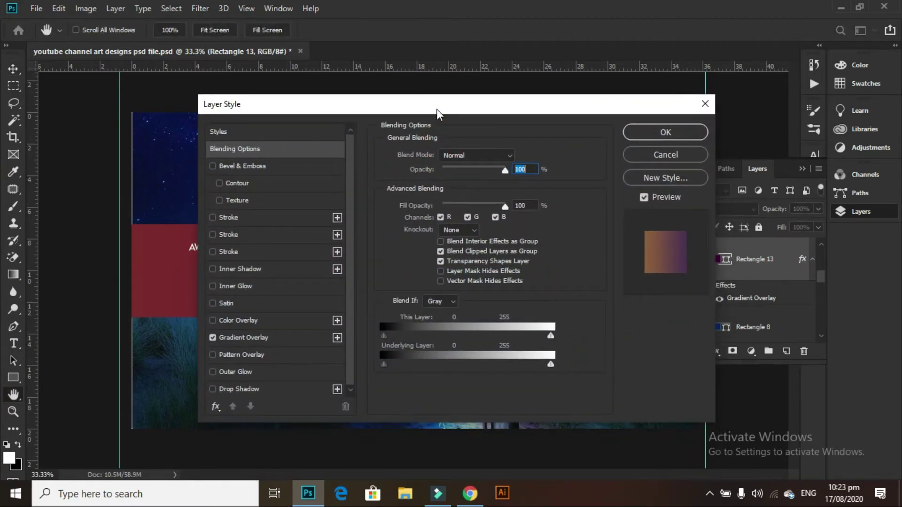
left_click(246, 337)
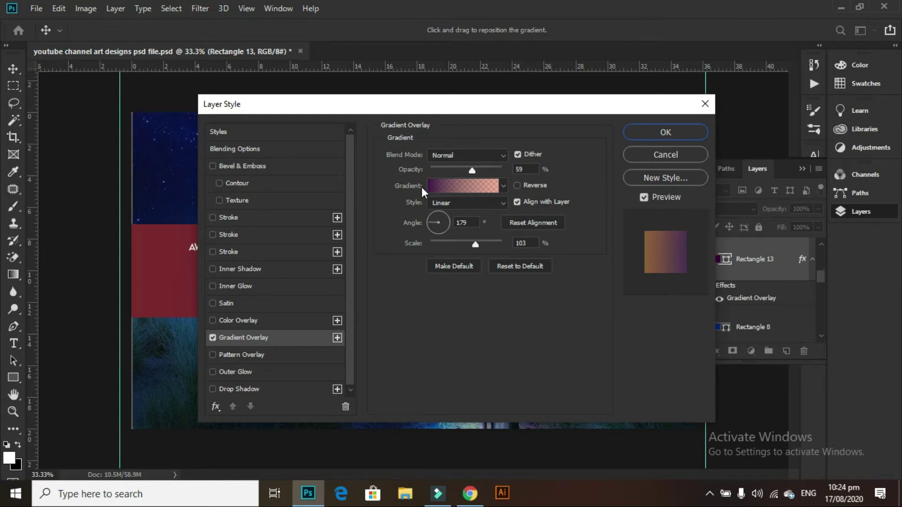
In the Gradient Editor, set the left opacity stop to 100% and open the #42174f colour stop.
left_click(455, 185)
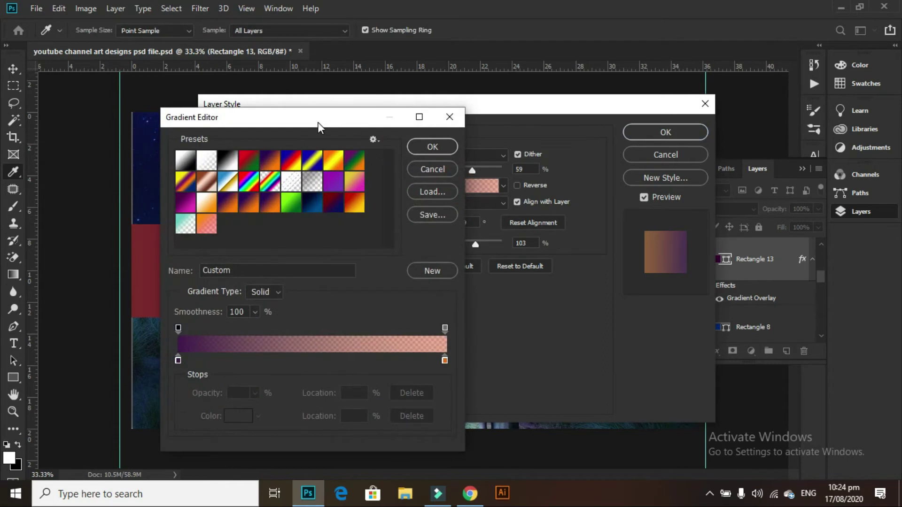
left_click_drag(290, 120, 454, 111)
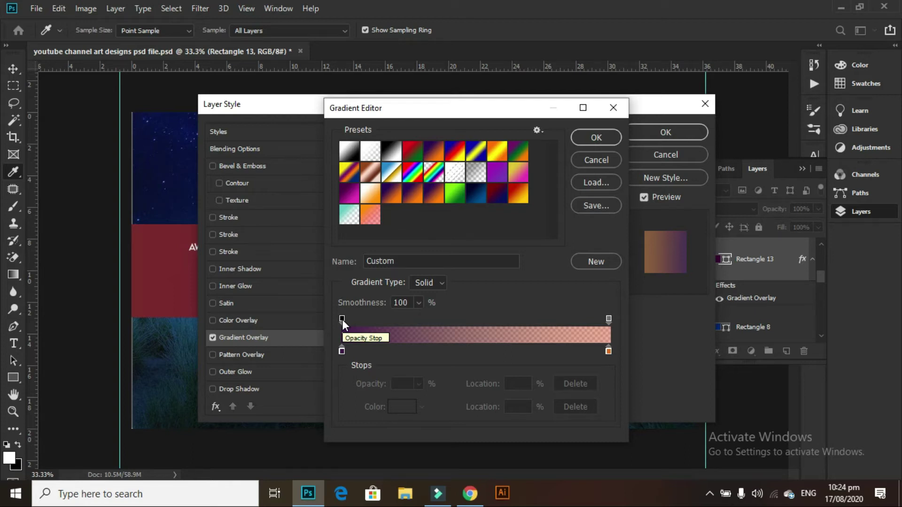
left_click(342, 319)
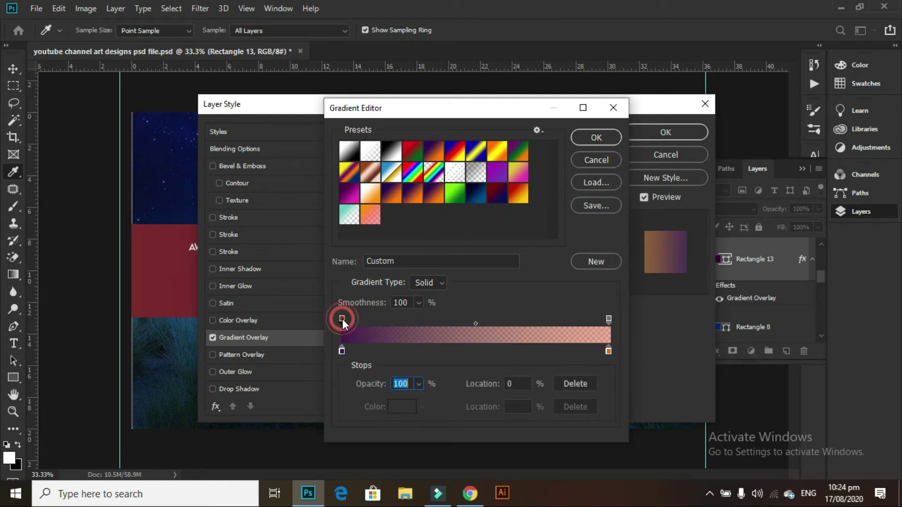
left_click(418, 384)
mouse_move(416, 397)
left_mouse_down()
mouse_move(374, 397)
mouse_move(436, 401)
left_mouse_up()
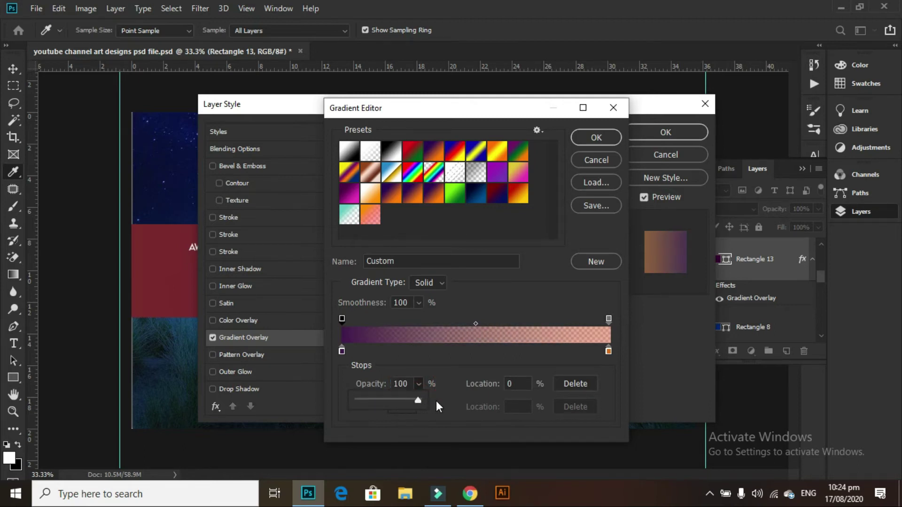
left_click(435, 355)
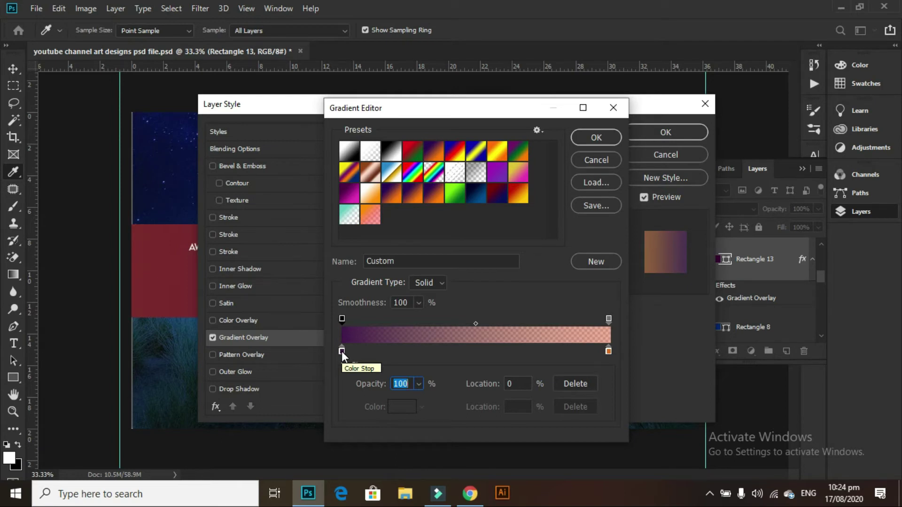
double_click(342, 351)
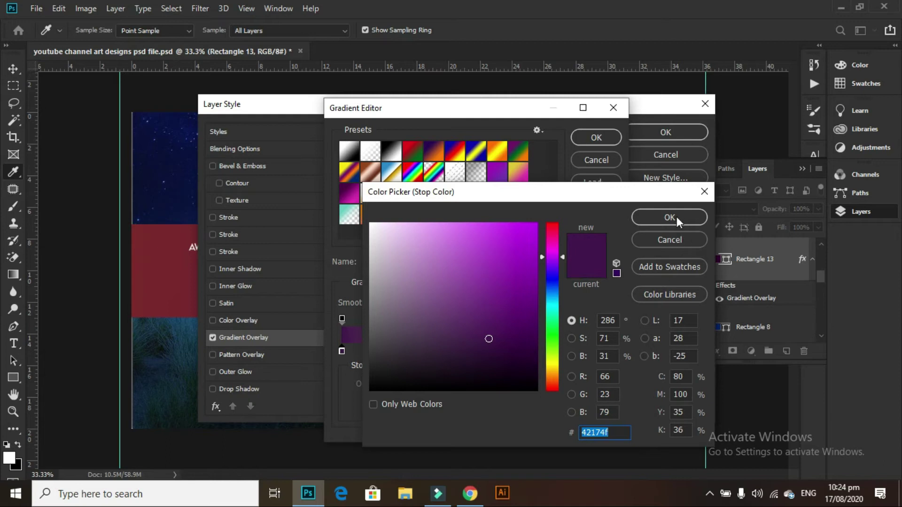
Reopen the left stop's colour picker and move it out of the way.
left_click(661, 240)
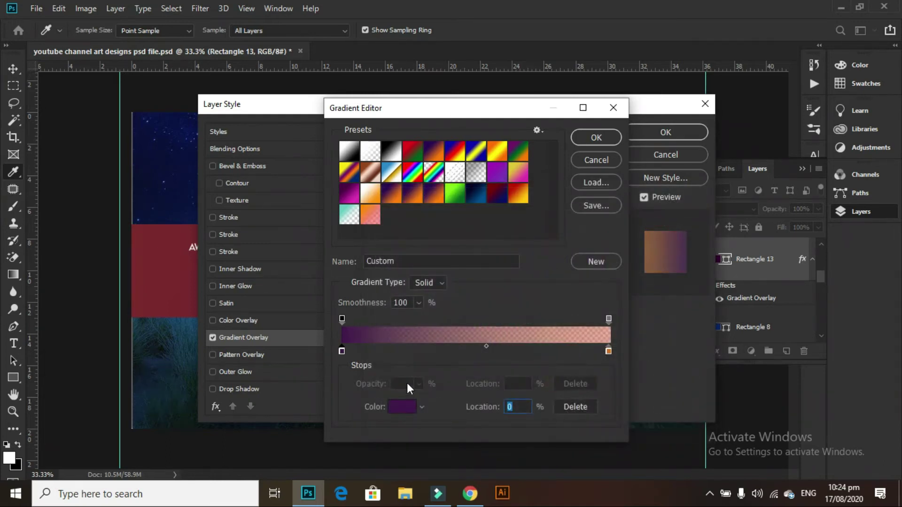
left_click(403, 408)
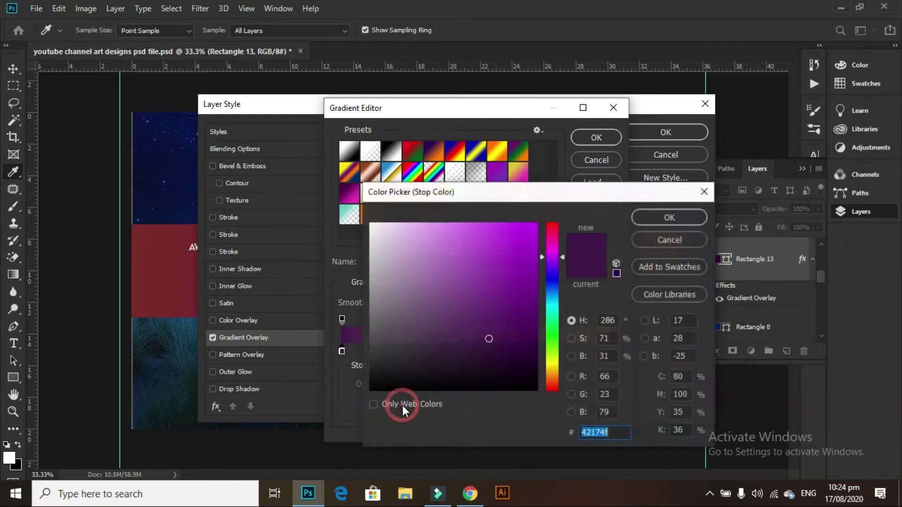
left_click(662, 240)
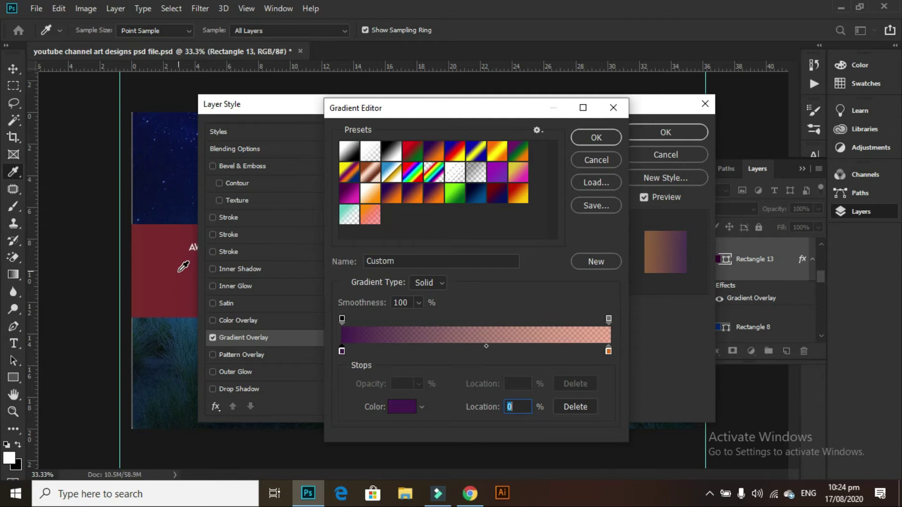
double_click(341, 351)
left_click_drag(501, 200, 341, 150)
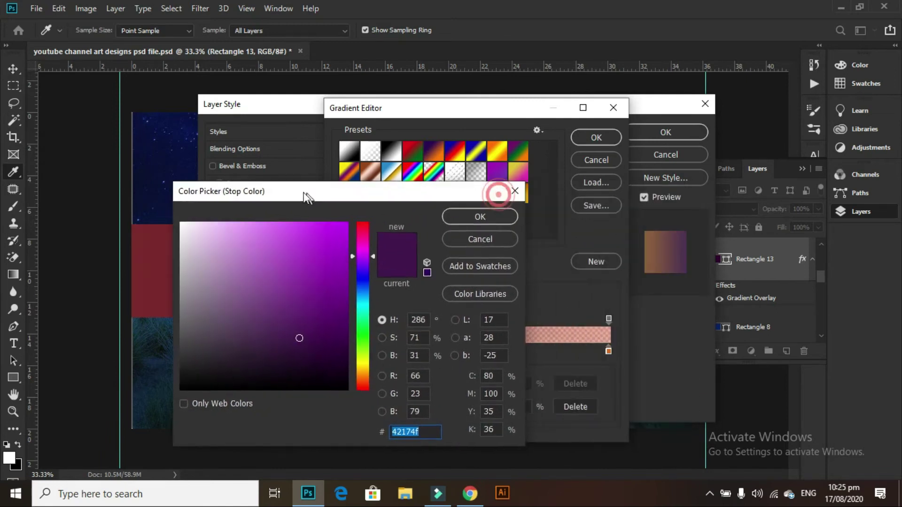
Change the left gradient stop to a lighter purple, #733b84.
left_click(302, 257)
left_click(336, 296)
left_click(277, 262)
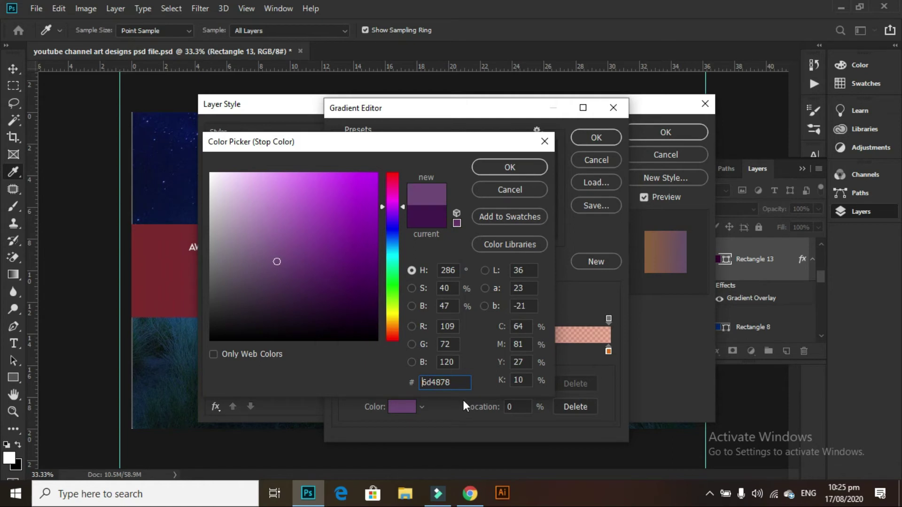
double_click(441, 382)
left_click(301, 250)
left_click(302, 255)
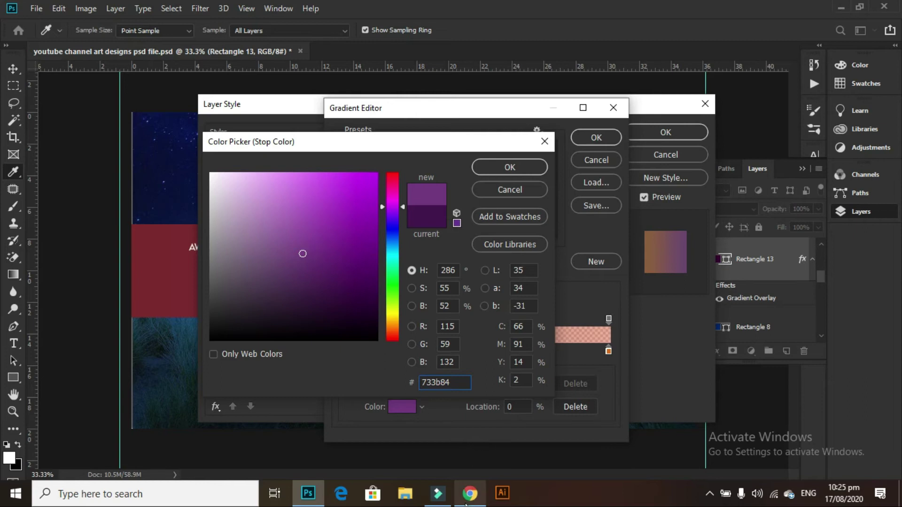
left_click(470, 493)
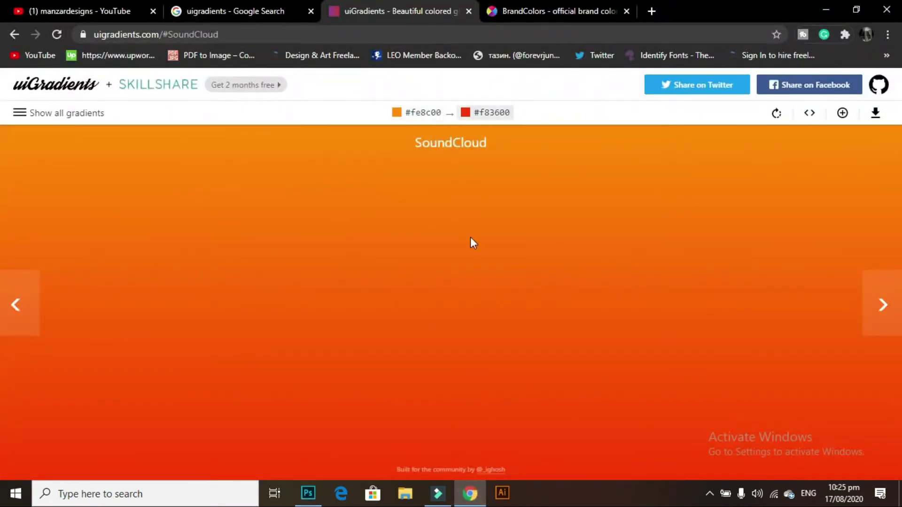
Copy SoundCloud's orange #fe8c00 code and bring Photoshop's colour picker back up.
left_click(407, 117)
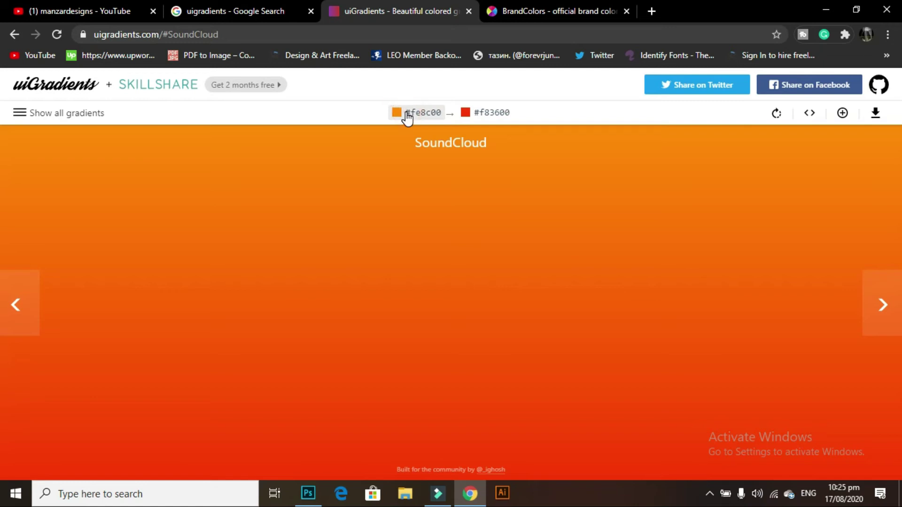
left_click(308, 493)
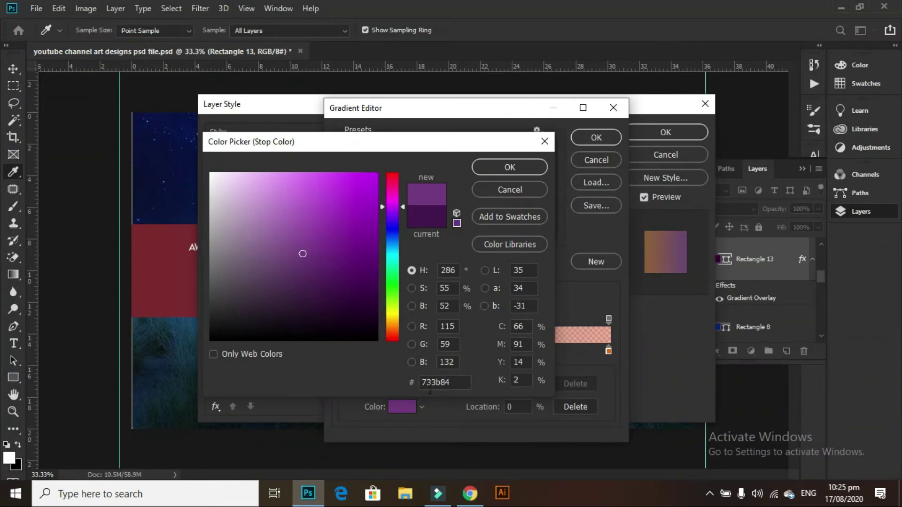
Set the gradient's left stop to orange #fe8c00.
left_click_drag(453, 383, 422, 382)
type("#fe8c00")
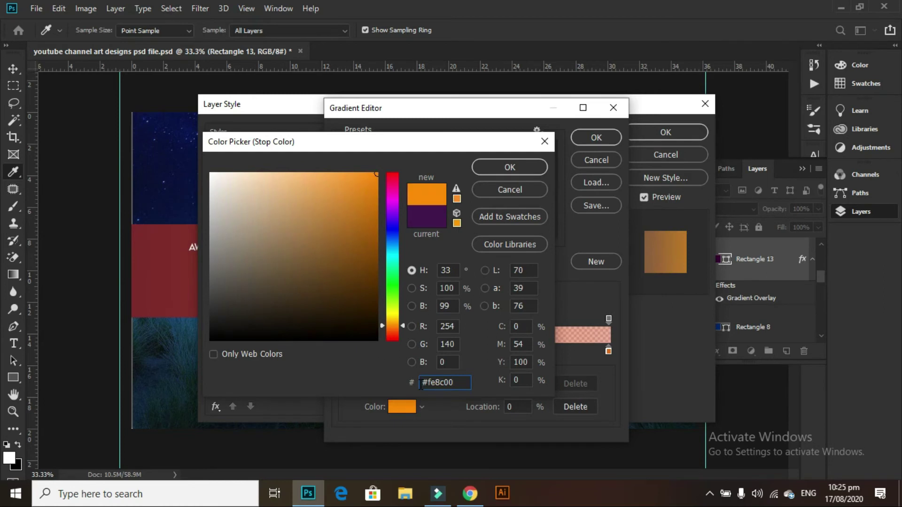
left_click(500, 166)
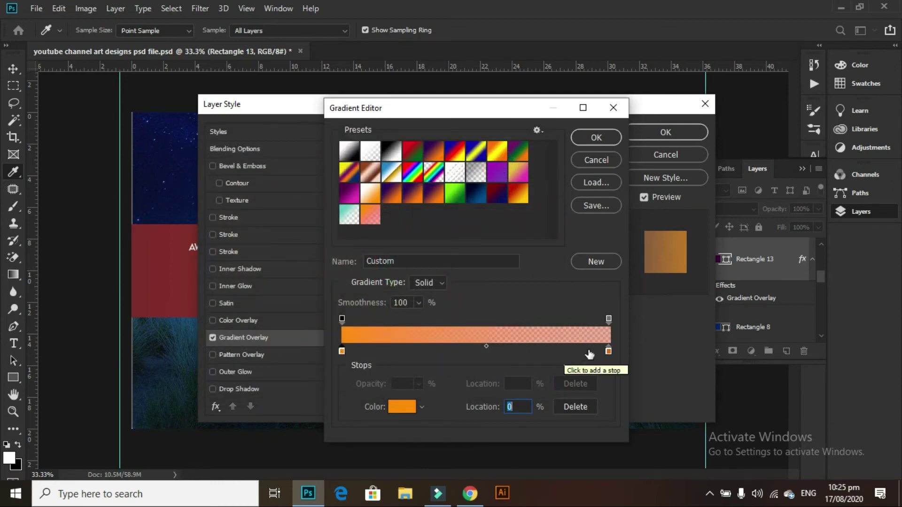
Open the right stop's colour and copy the red #f83600 code from uiGradients.
double_click(609, 351)
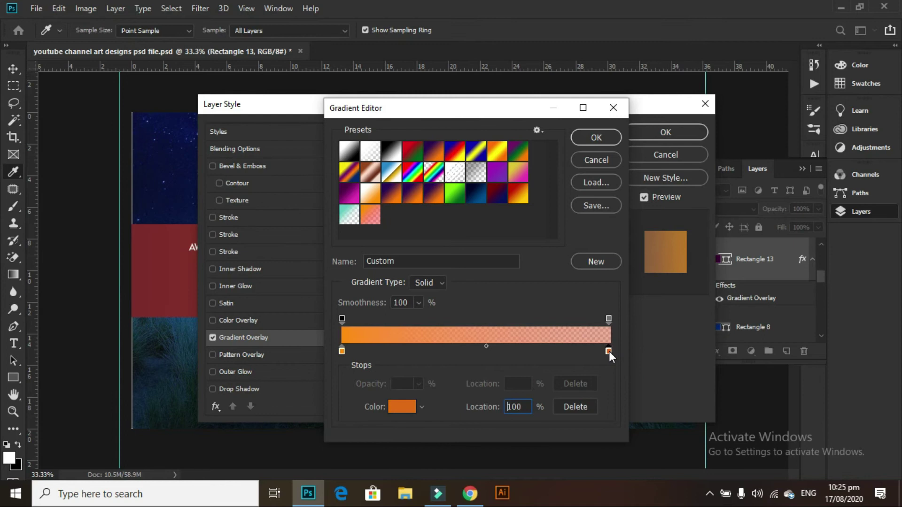
left_click(469, 493)
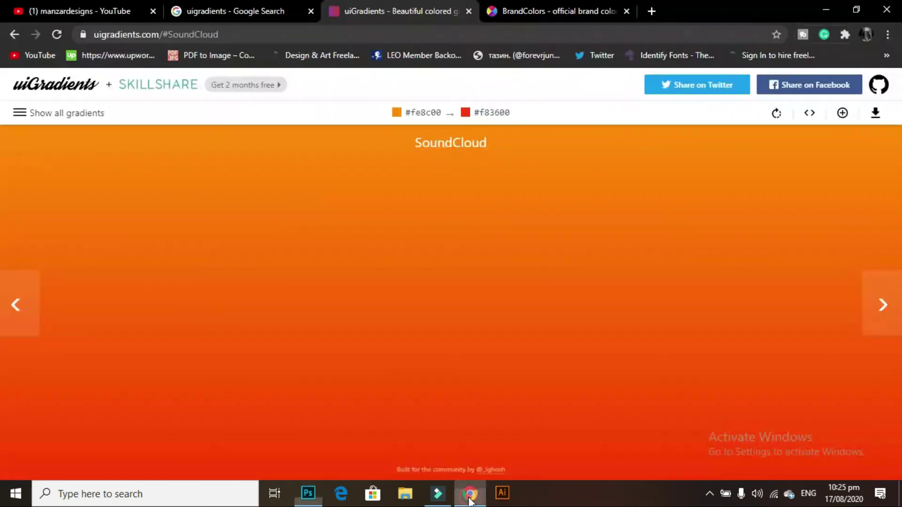
left_click(476, 115)
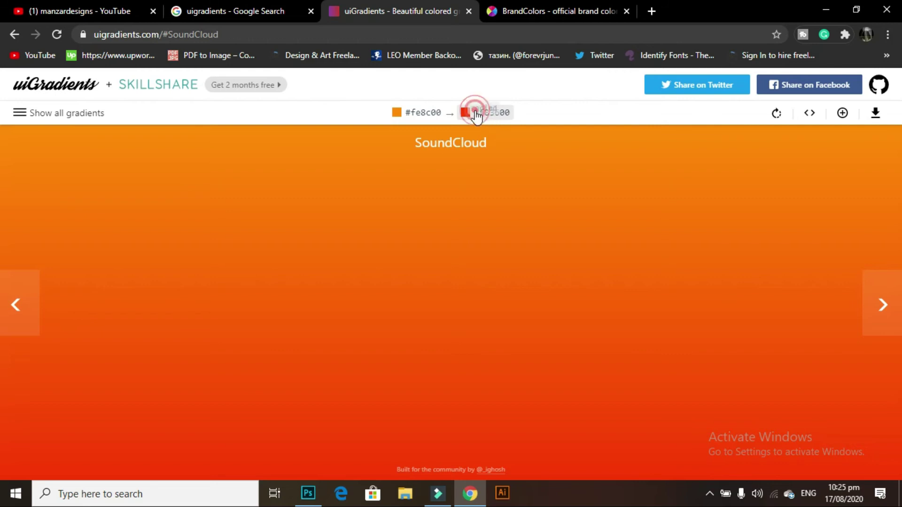
left_click(306, 494)
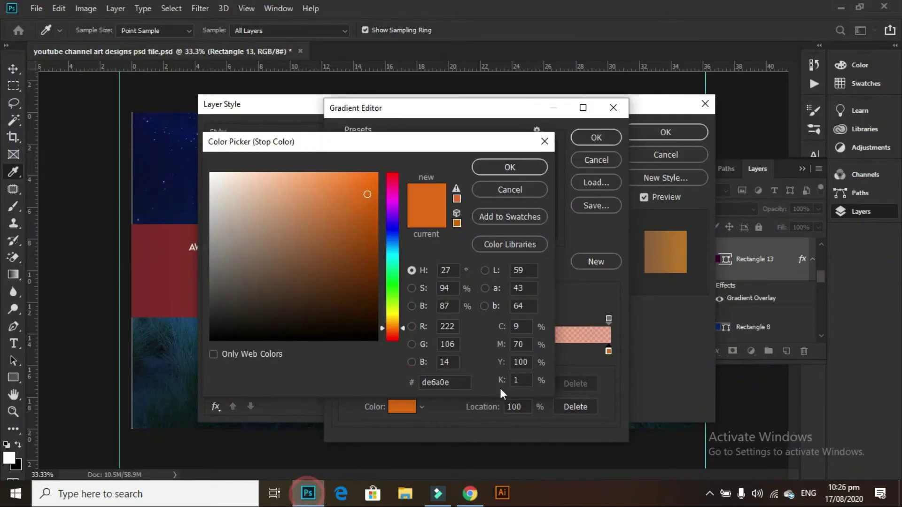
Replace the right stop's de6a0e with red #f83600 so the gradient ends in red.
left_click(456, 383)
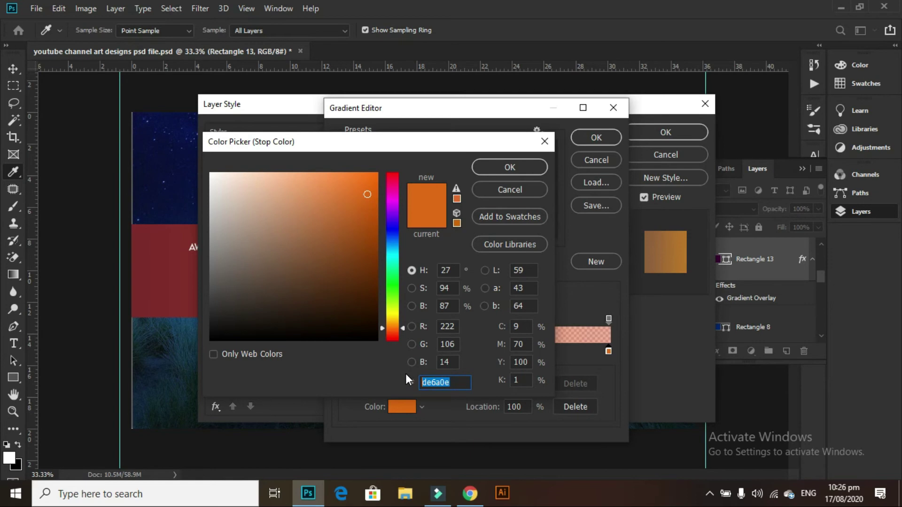
key("ctrl+v")
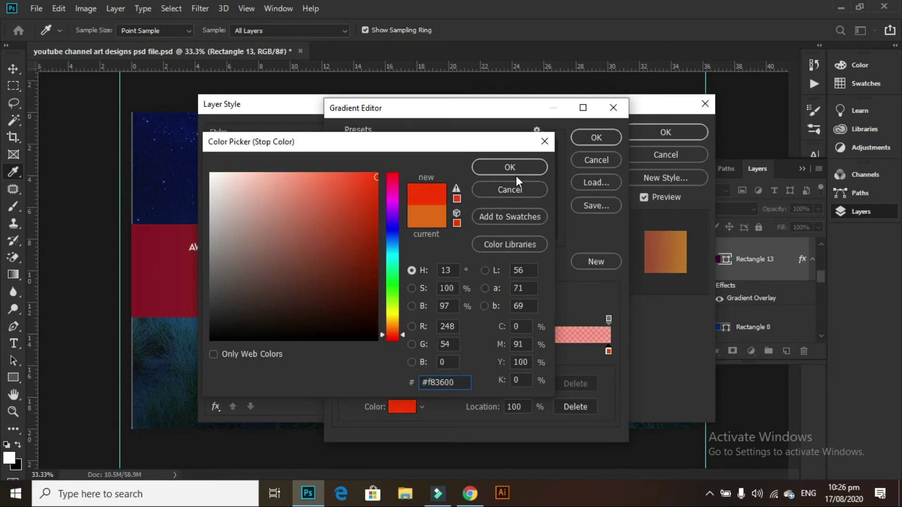
left_click(507, 167)
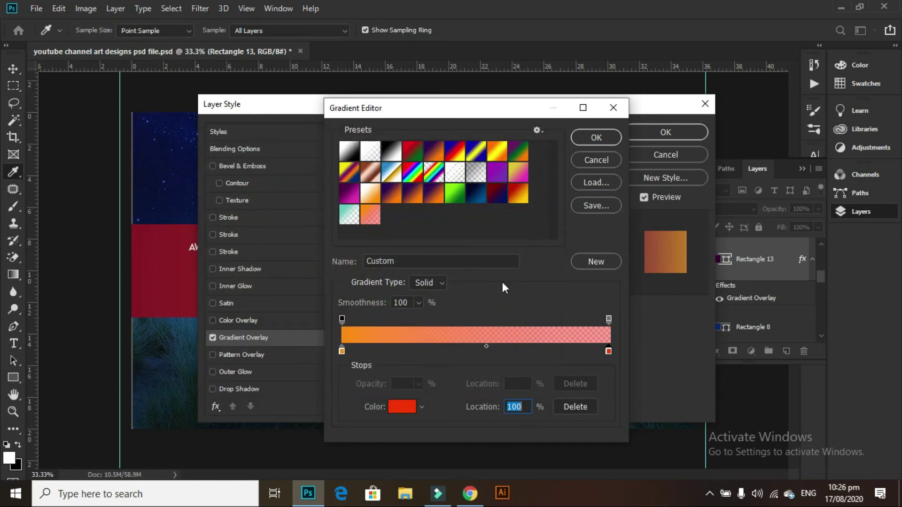
left_click(470, 494)
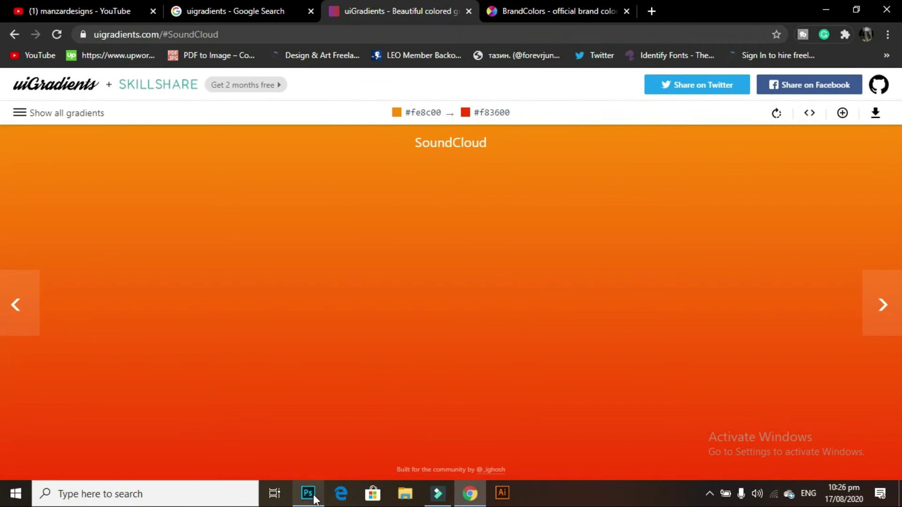
left_click(309, 493)
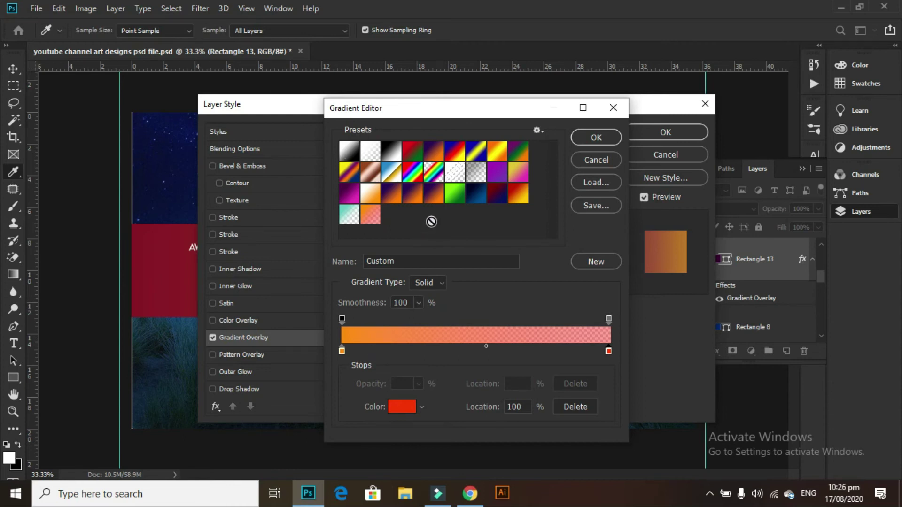
Save the orange-to-red gradient as a preset, align it over the middle band, and set overlay opacity to 100%.
left_click(587, 260)
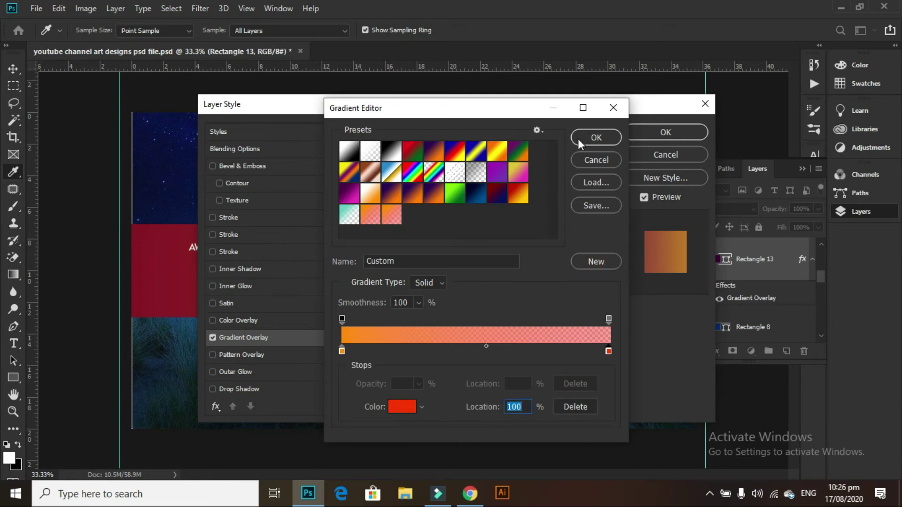
left_click(589, 138)
mouse_move(398, 105)
left_mouse_down()
mouse_move(428, 106)
mouse_move(507, 344)
mouse_move(389, 329)
left_mouse_up()
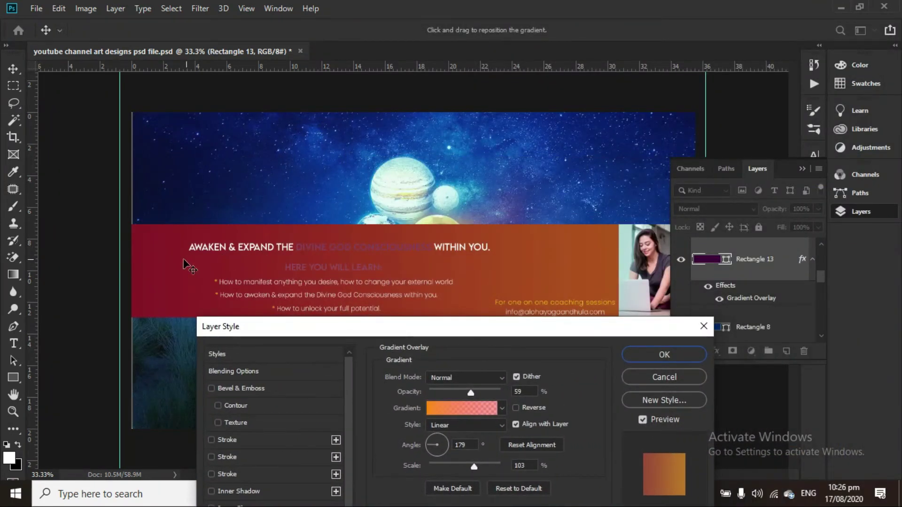
left_click_drag(554, 275, 234, 280)
left_click_drag(470, 391, 526, 393)
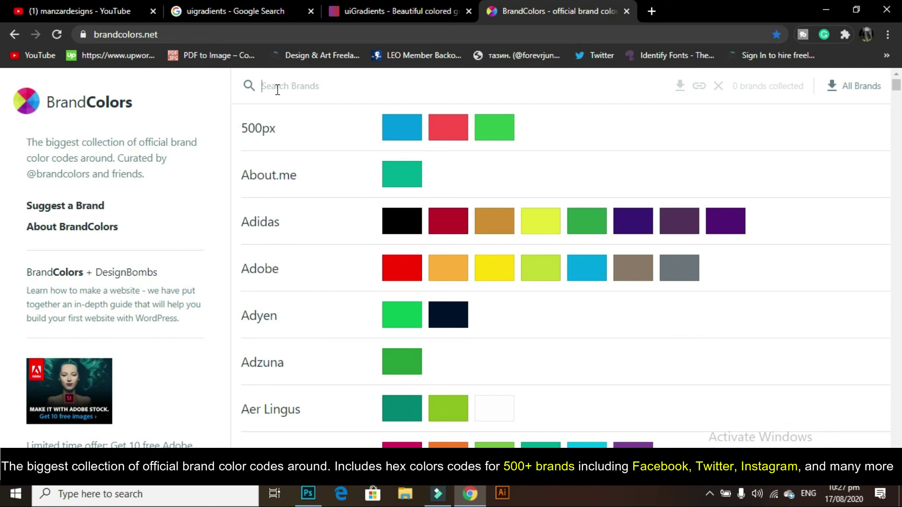
Scroll the BrandColors list and copy the Behance blue colour code.
scroll(373, 197, "down", 10)
scroll(372, 199, "down", 10)
scroll(382, 268, "down", 8)
scroll(388, 260, "down", 2)
scroll(404, 230, "down", 2)
scroll(432, 200, "down", 2)
scroll(446, 191, "down", 2)
scroll(448, 192, "down", 4)
scroll(448, 190, "down", 2)
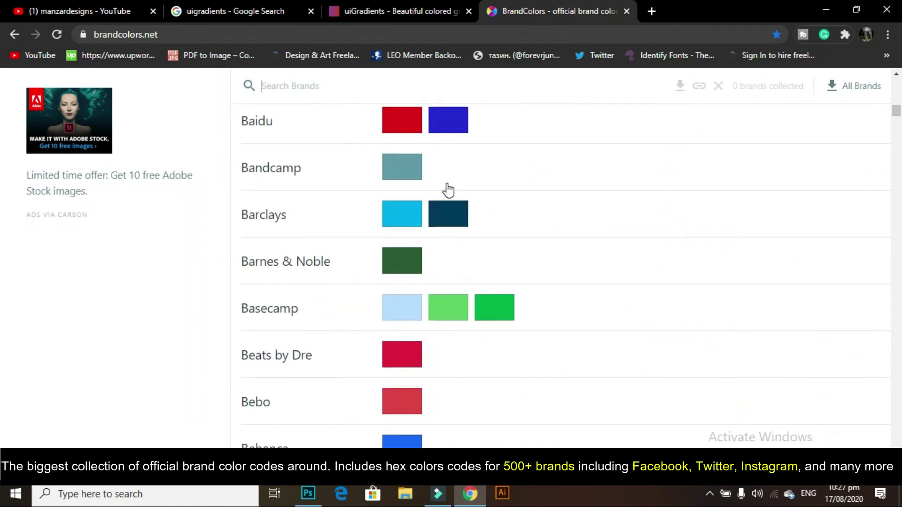
scroll(448, 190, "down", 2)
scroll(449, 190, "down", 2)
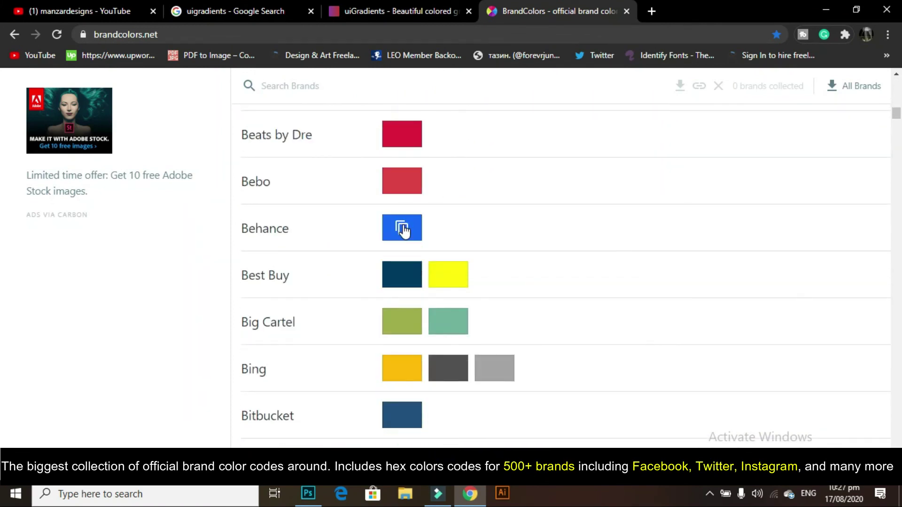
mouse_move(401, 228)
left_click(402, 232)
left_click(402, 231)
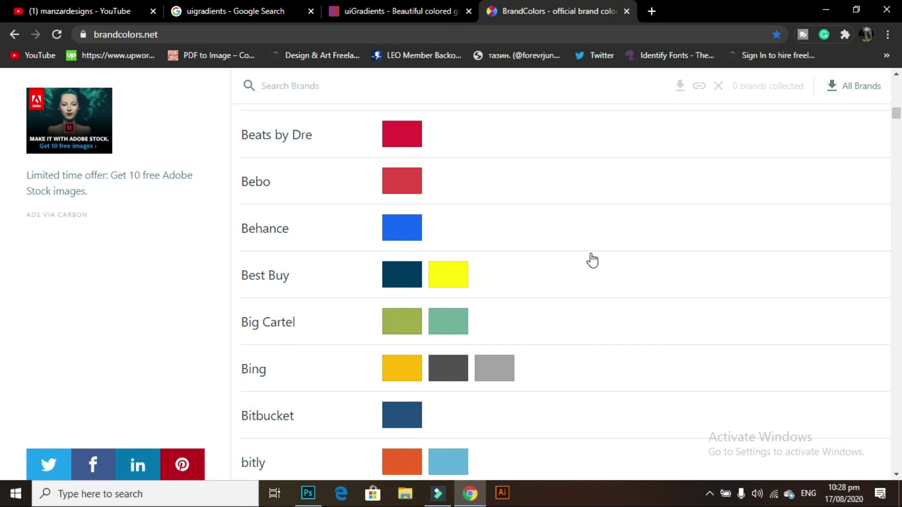
Clear the 'youtube' search and scroll the full brand list down to Musixmatch, MySQL and NASA.
scroll(592, 230, "down", 5)
scroll(591, 230, "down", 2)
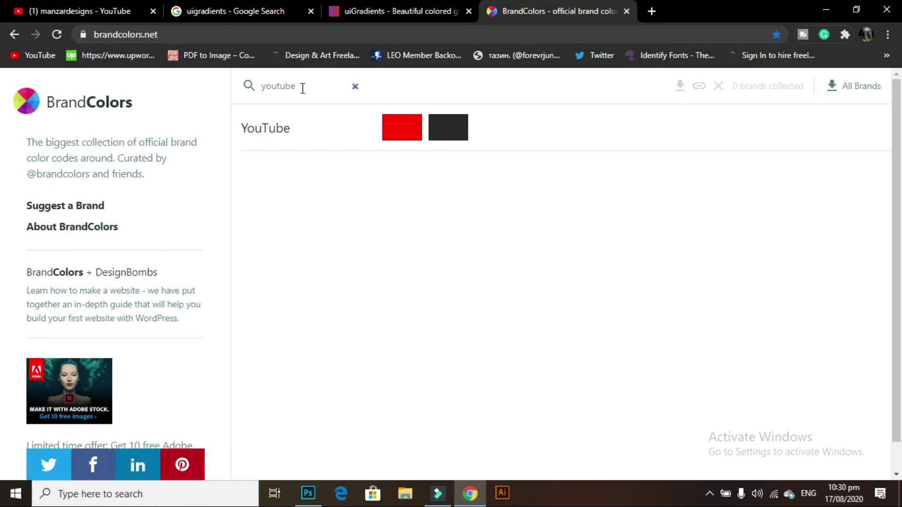
double_click(302, 88)
key("BackSpace")
scroll(414, 305, "down", 2)
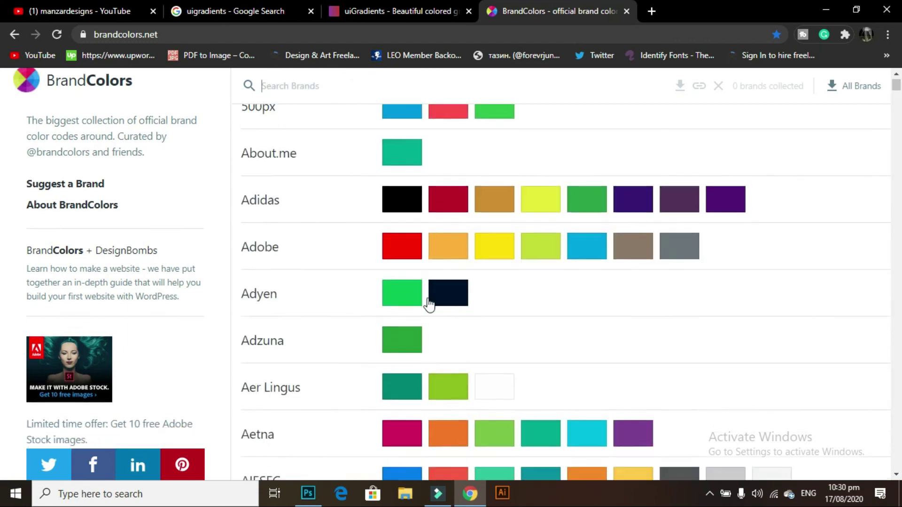
scroll(429, 301, "down", 10)
scroll(429, 297, "down", 10)
scroll(431, 293, "down", 10)
scroll(432, 292, "down", 10)
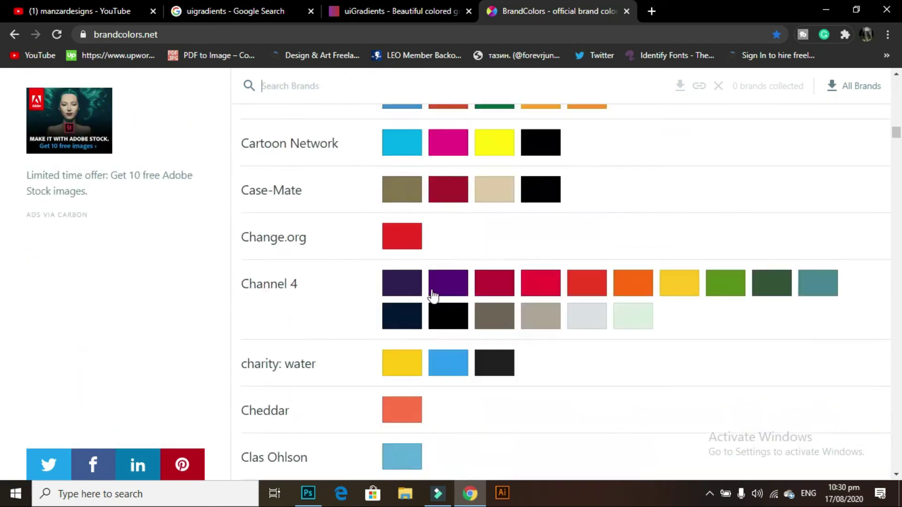
scroll(429, 298, "down", 10)
scroll(429, 298, "down", 10)
scroll(430, 300, "down", 10)
scroll(432, 303, "down", 10)
scroll(429, 298, "down", 10)
scroll(433, 312, "down", 10)
scroll(430, 315, "down", 10)
scroll(432, 313, "down", 10)
scroll(431, 314, "down", 10)
scroll(484, 305, "down", 10)
scroll(533, 300, "down", 2)
scroll(493, 296, "down", 10)
scroll(460, 287, "down", 10)
scroll(463, 295, "down", 10)
scroll(465, 307, "down", 10)
scroll(465, 308, "down", 10)
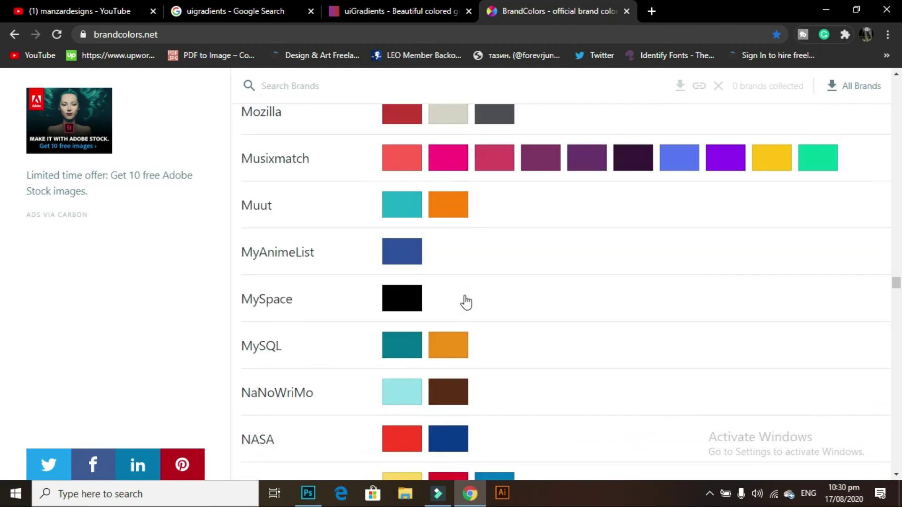